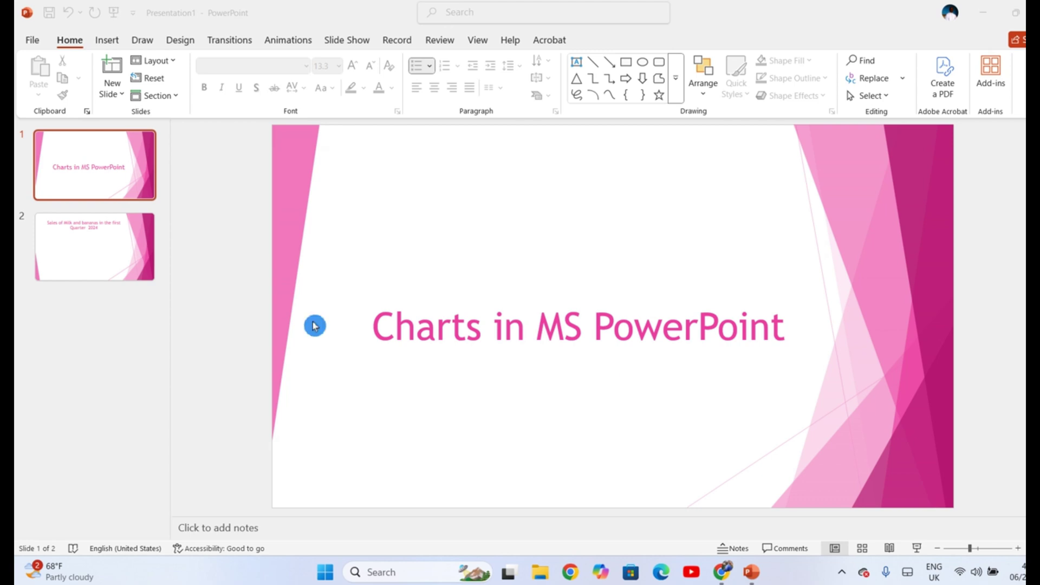
# Step: Go to slide 2, titled 'Sales of Milk and bananas in the first Quarter 2024'
pyautogui.click(108, 243)
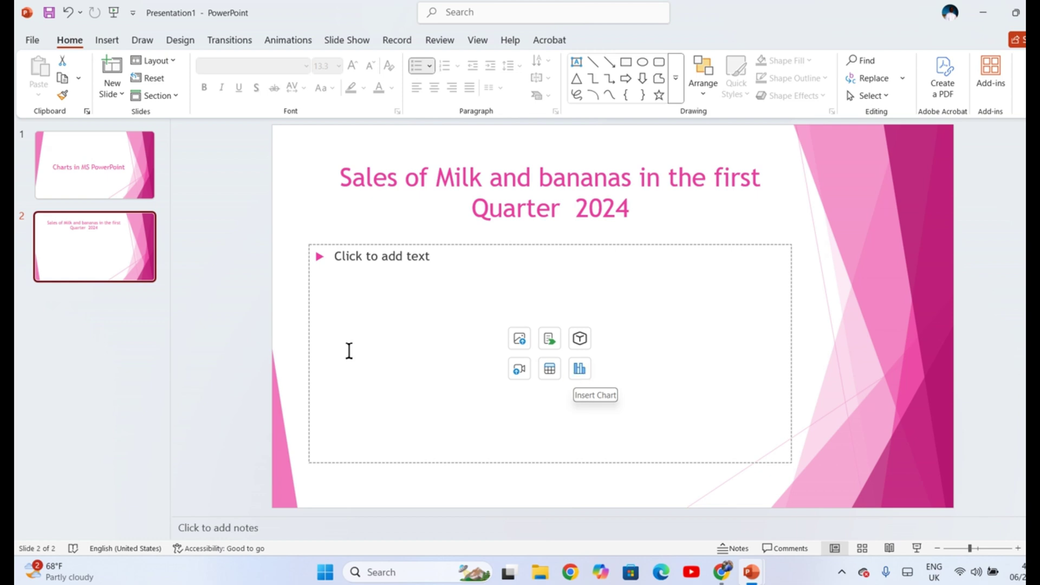
# Step: Start a chart and preview the Line, Pie, Bar, Area and stacked Column chart types
pyautogui.click(107, 40)
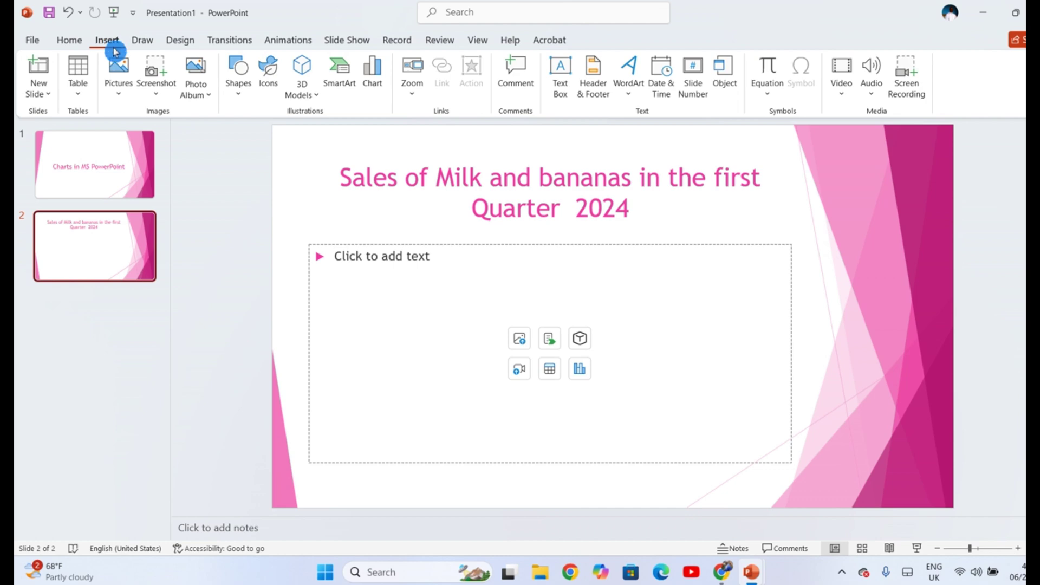
pyautogui.click(379, 82)
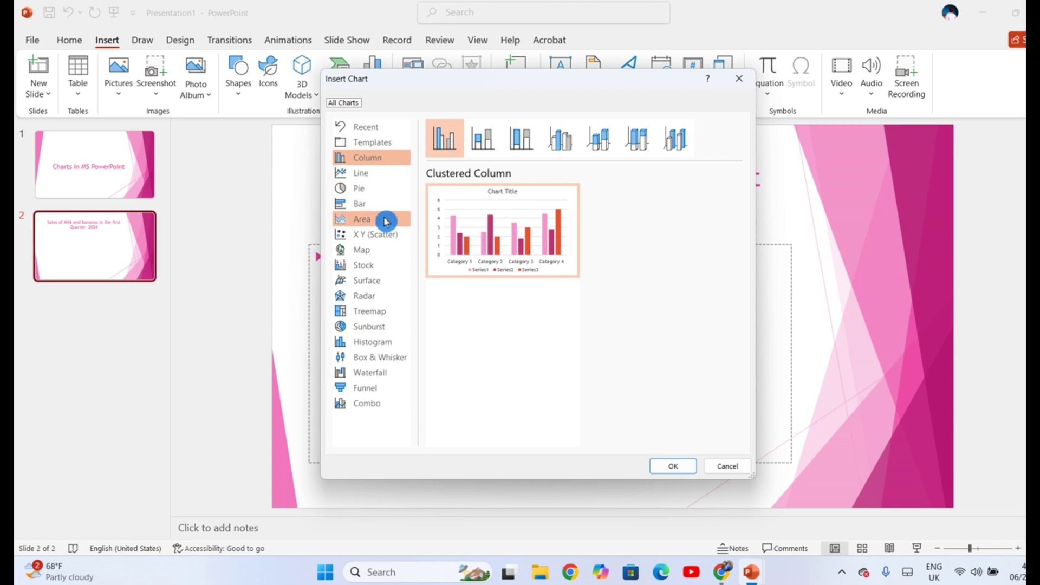
pyautogui.click(395, 174)
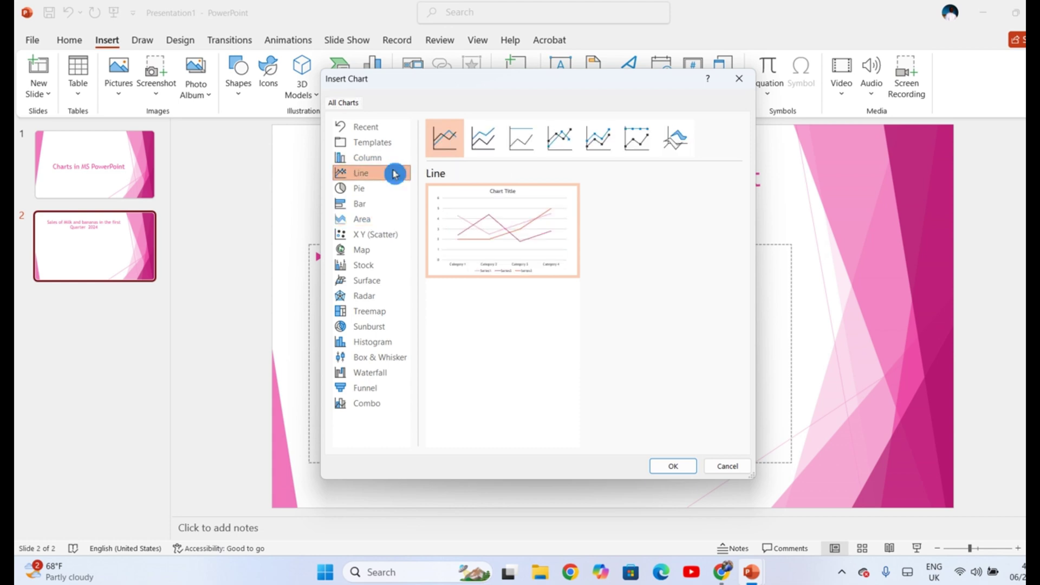
pyautogui.click(388, 192)
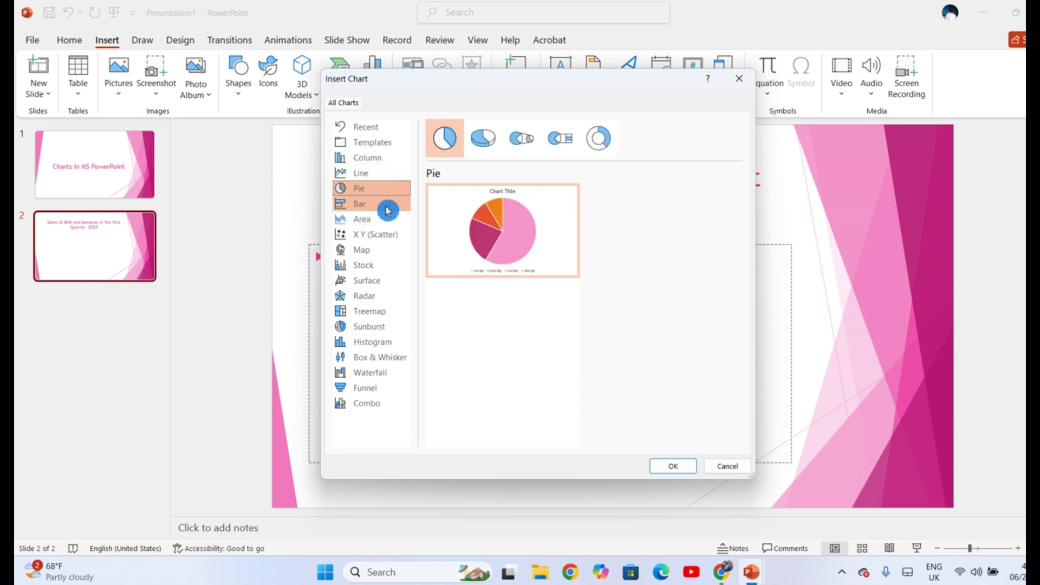
pyautogui.click(388, 209)
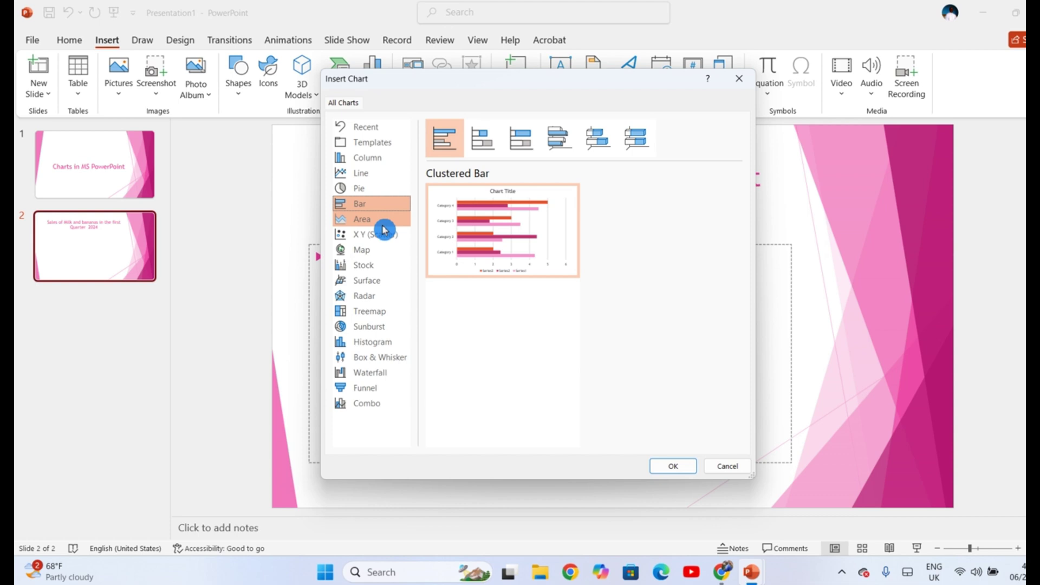
pyautogui.click(386, 222)
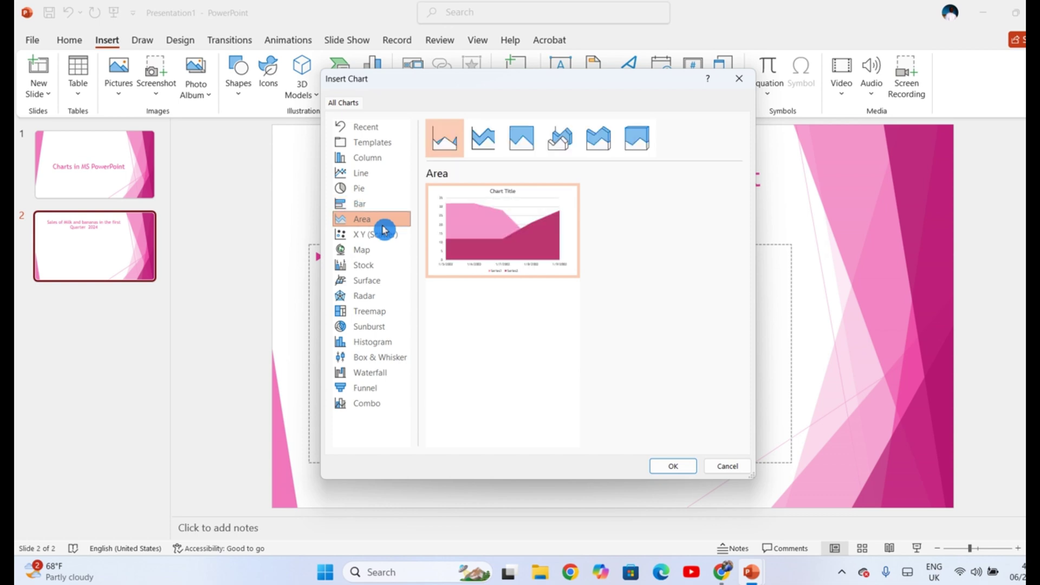
pyautogui.click(386, 161)
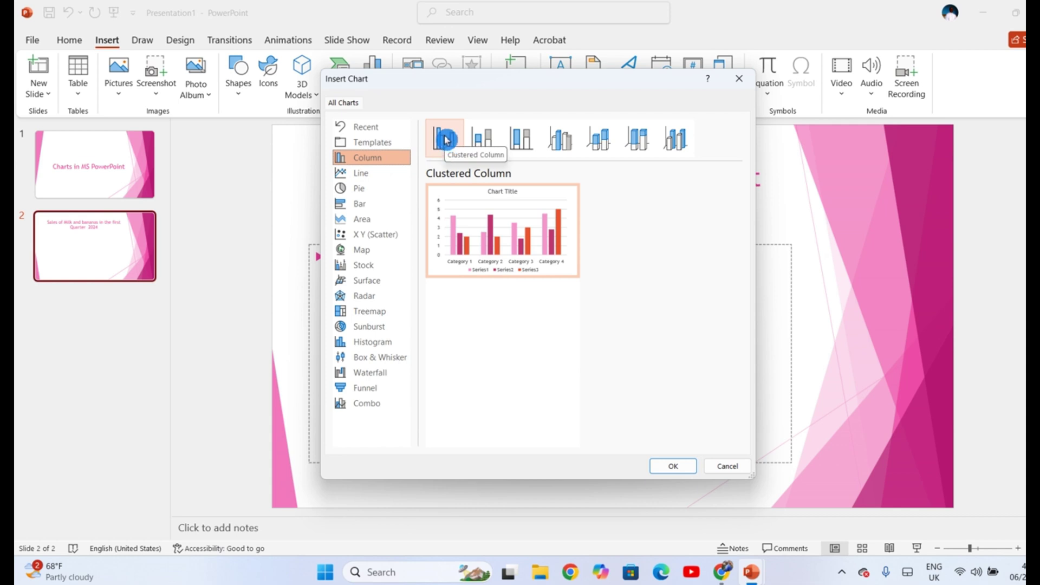
pyautogui.click(487, 155)
pyautogui.click(524, 153)
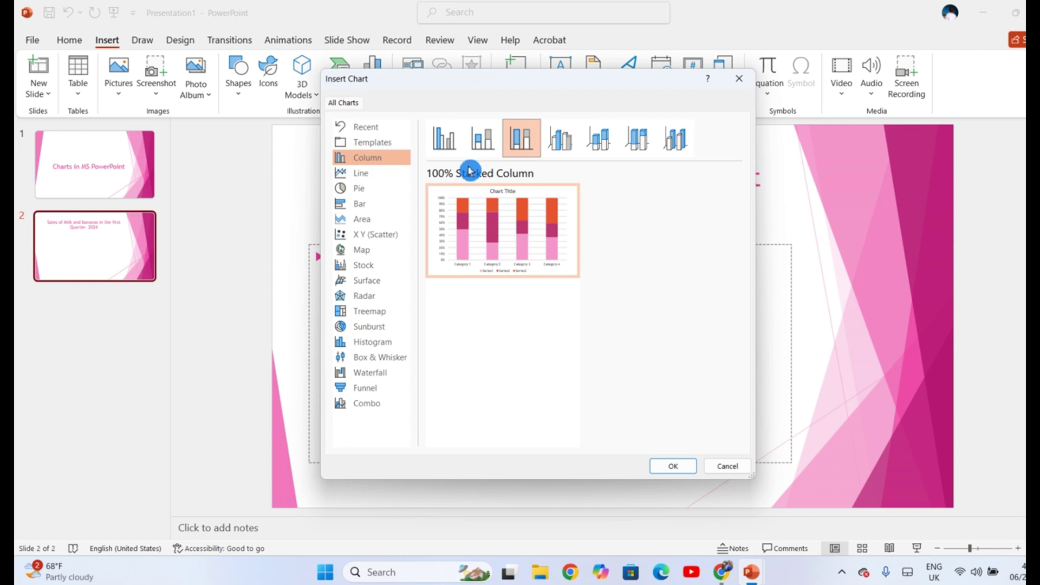
# Step: Compare the line and pie variants again, then insert a Clustered Column chart
pyautogui.click(371, 176)
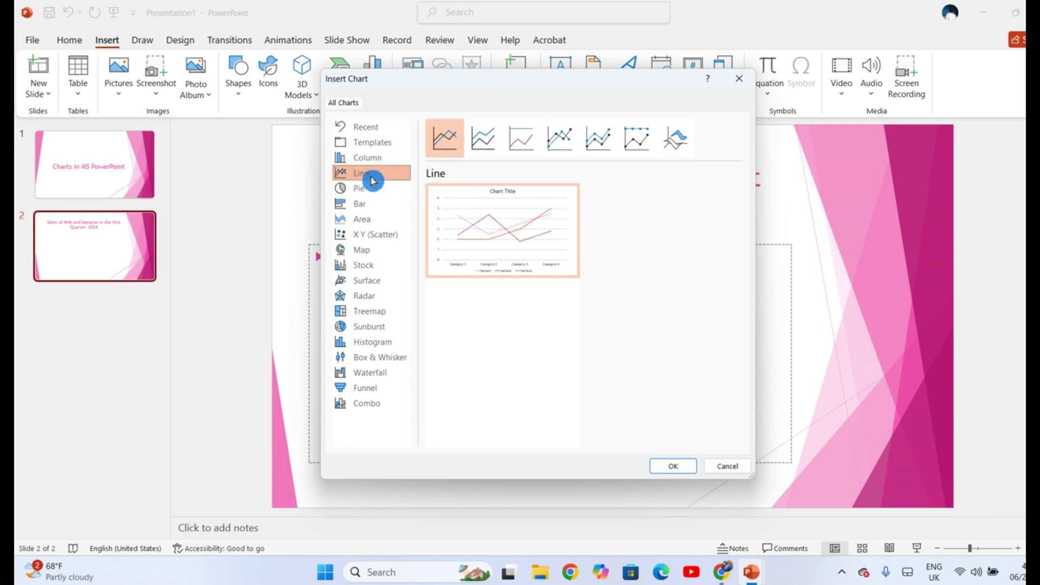
pyautogui.click(438, 154)
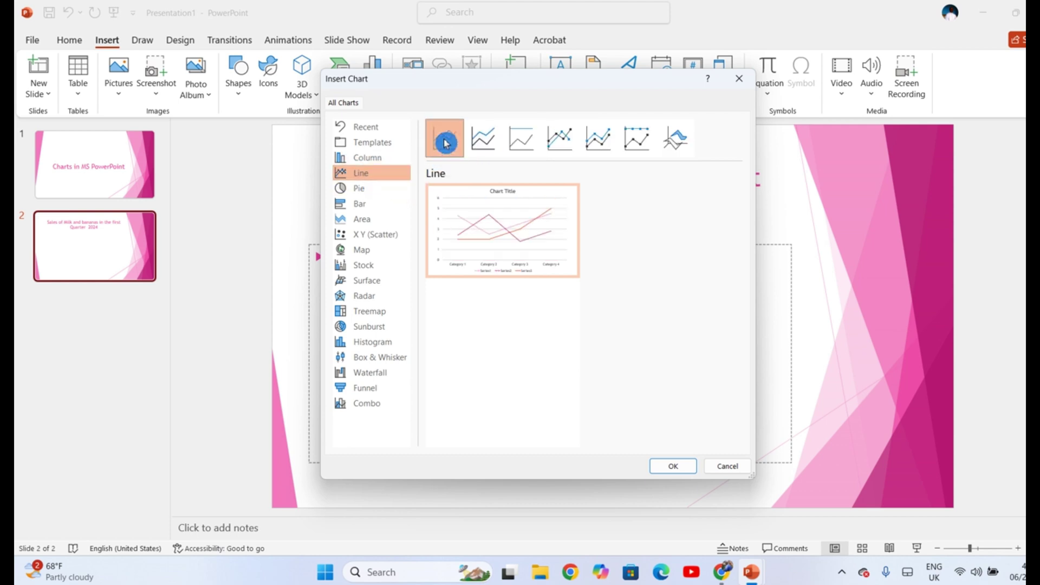
pyautogui.click(484, 146)
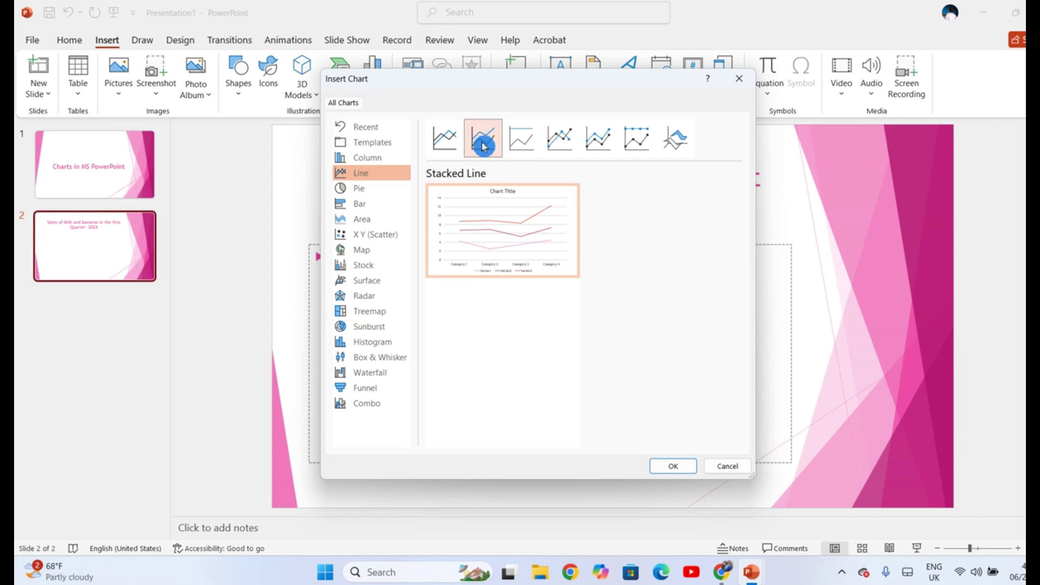
pyautogui.click(521, 149)
pyautogui.click(357, 190)
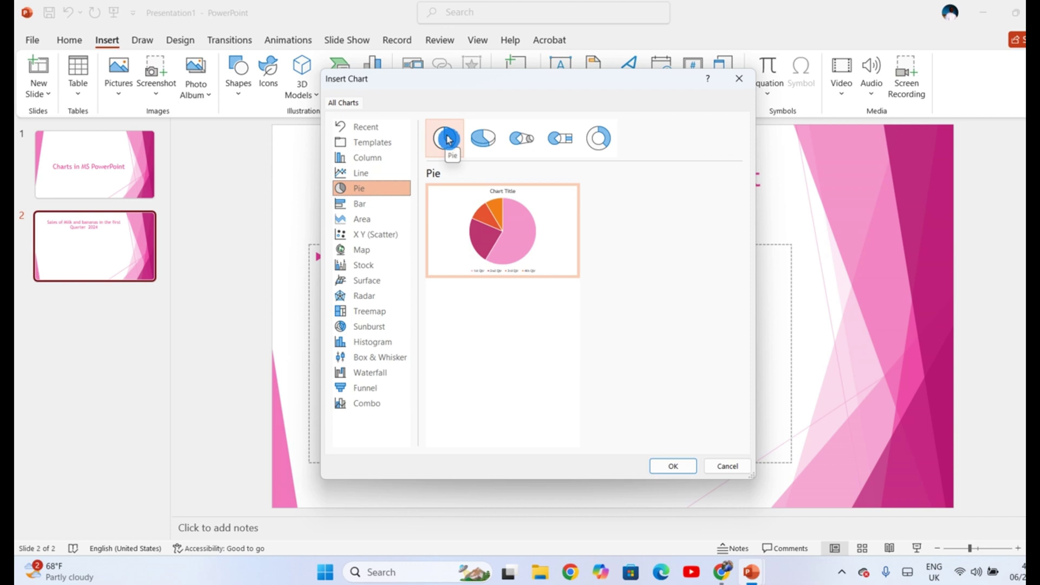
pyautogui.click(487, 146)
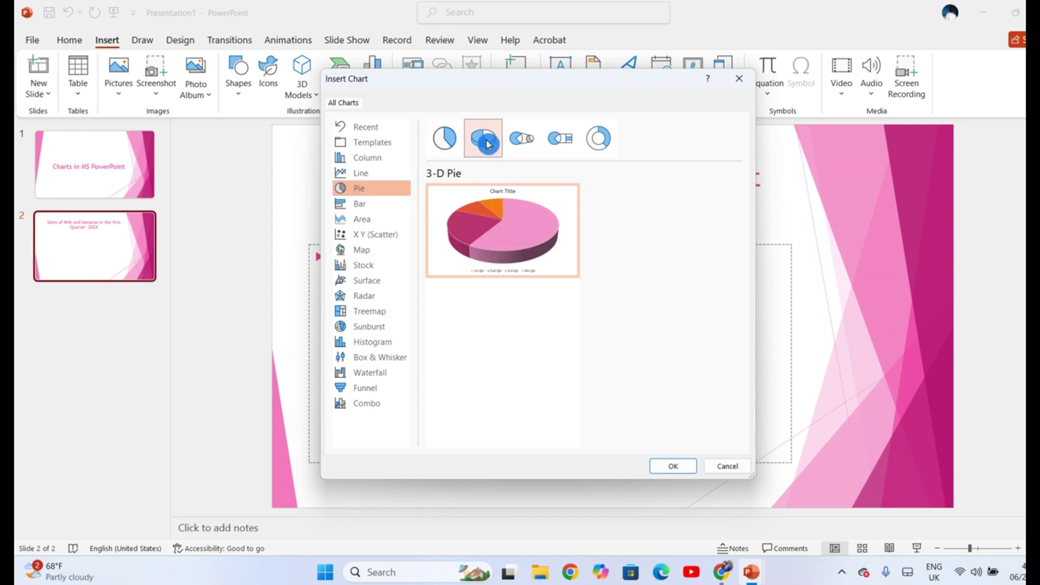
pyautogui.click(517, 141)
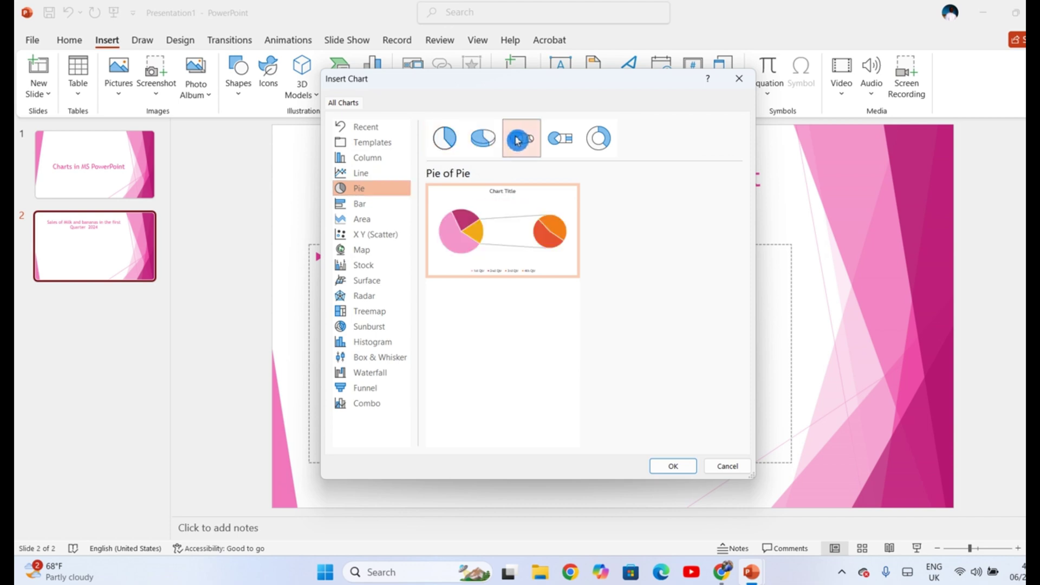
pyautogui.click(394, 160)
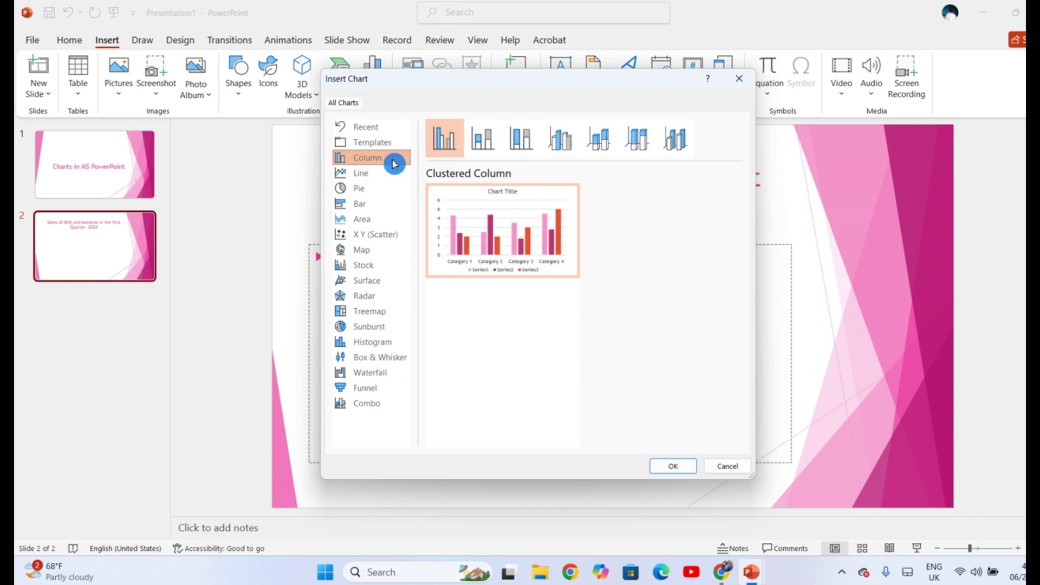
pyautogui.click(454, 150)
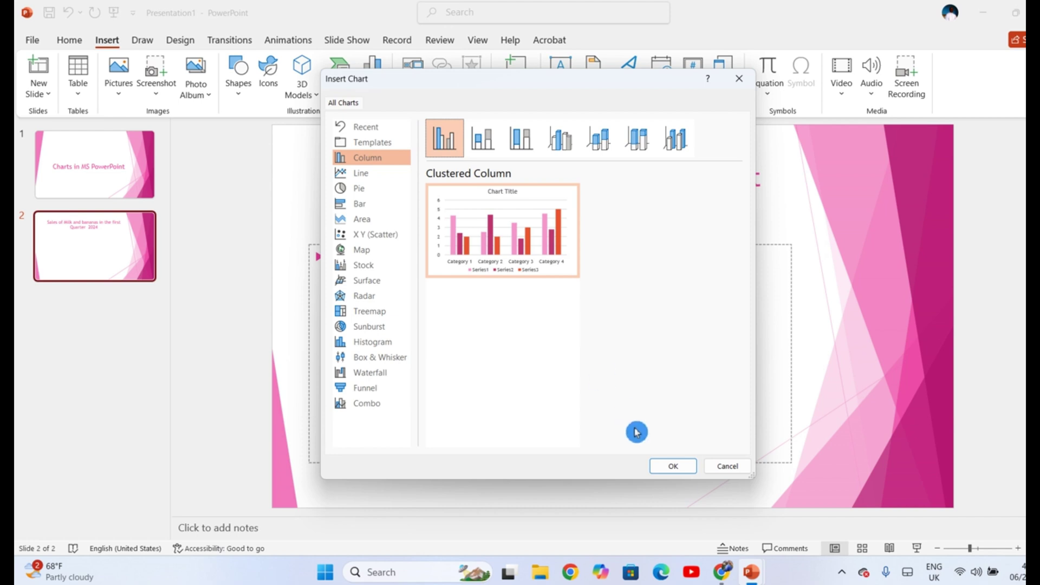
pyautogui.click(666, 467)
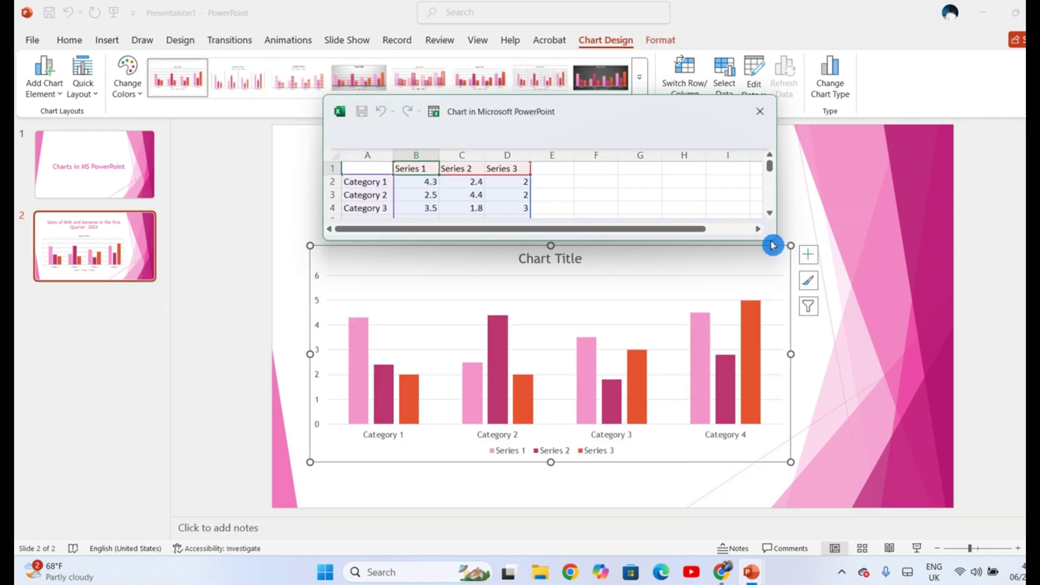
# Step: Enlarge the chart data window so all four category rows are visible
pyautogui.moveTo(779, 242); pyautogui.dragTo(860, 305)
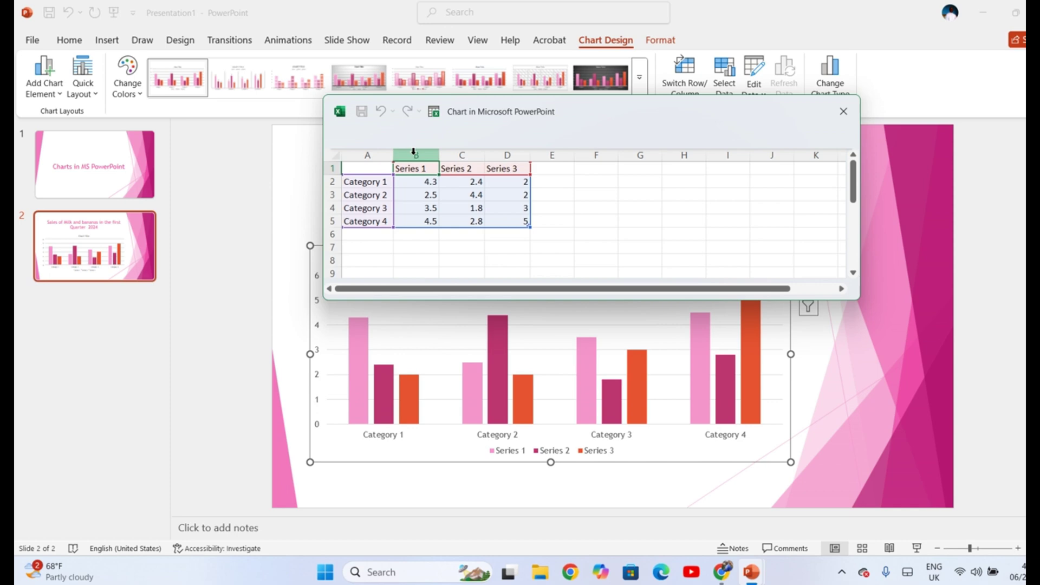
# Step: Overtype Category 1–3 in the data sheet with January, February and March
pyautogui.click(371, 183)
pyautogui.write('January')
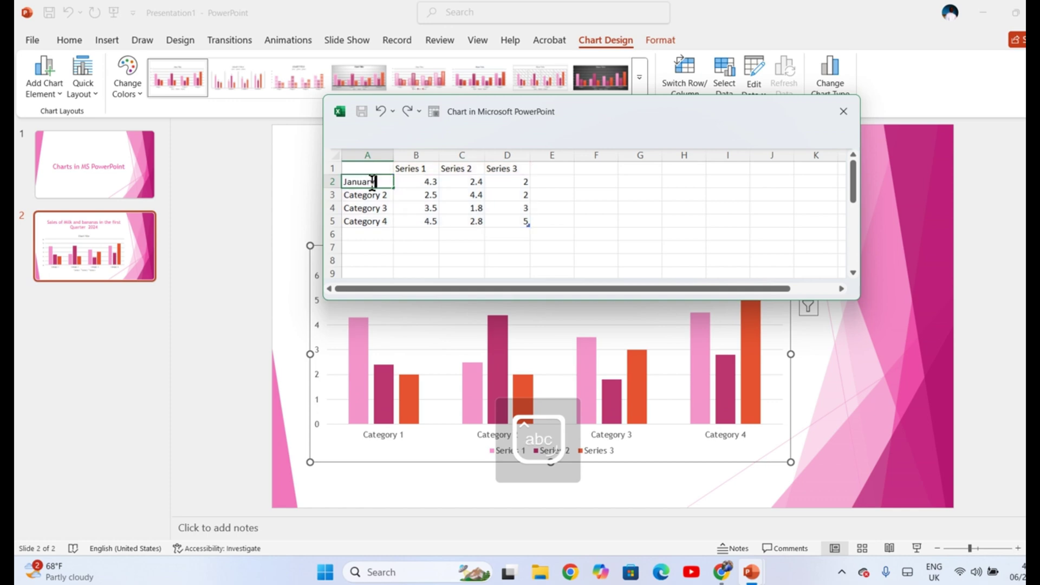
pyautogui.press('Return')
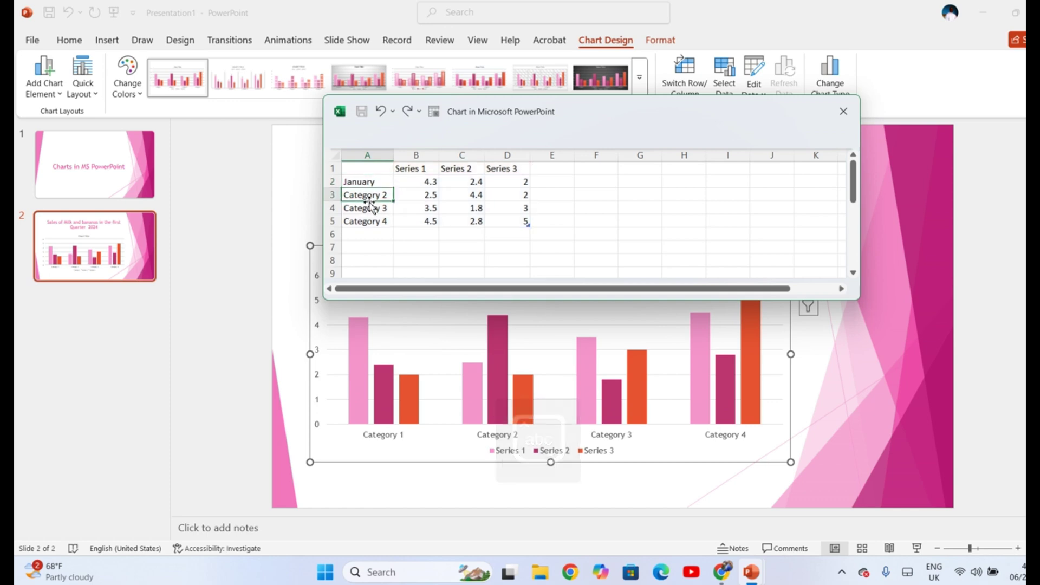
pyautogui.write('Febru')
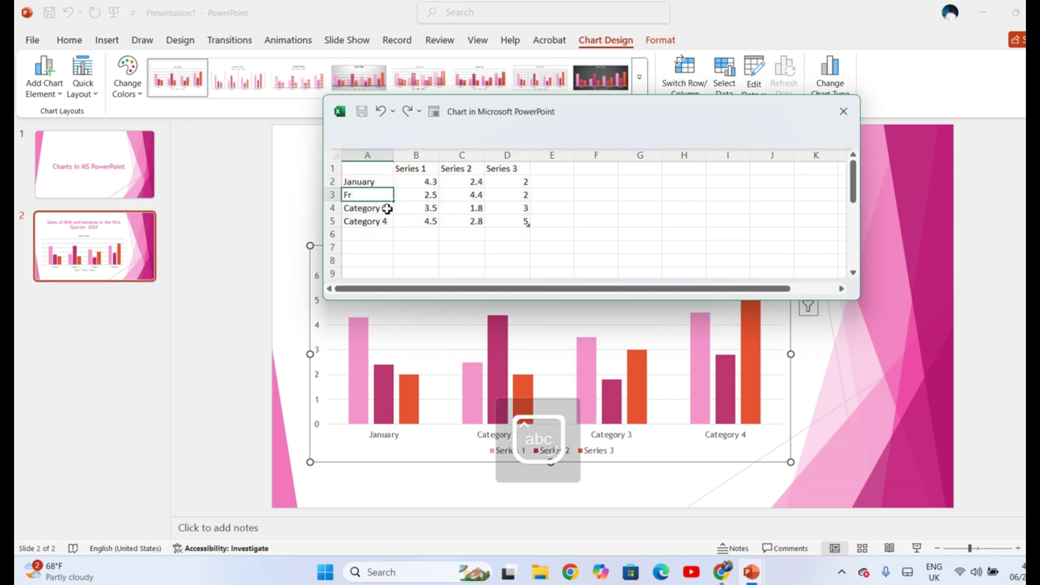
pyautogui.write('ary')
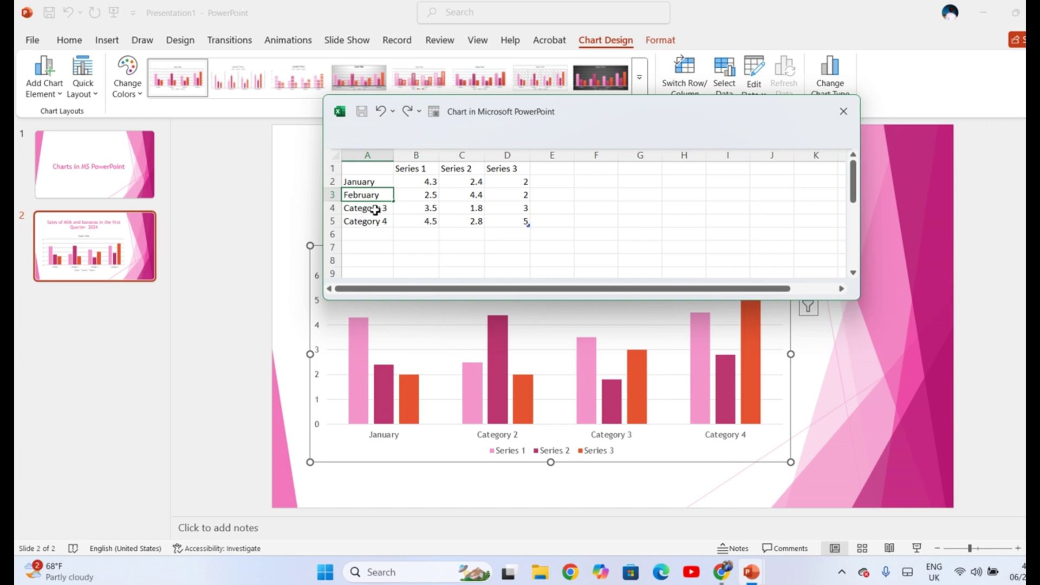
pyautogui.press('Return')
pyautogui.write('March')
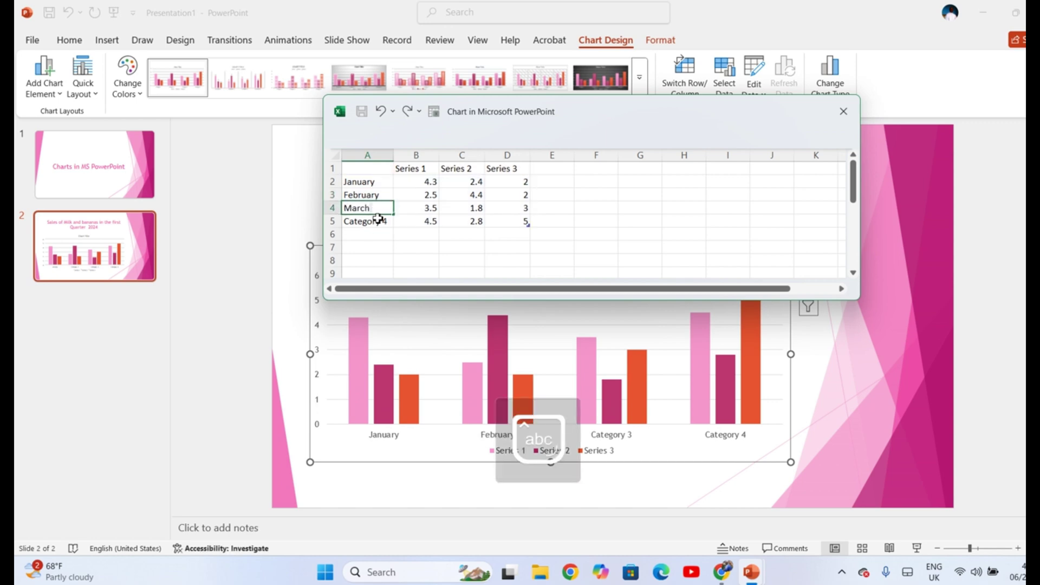
pyautogui.press('Return')
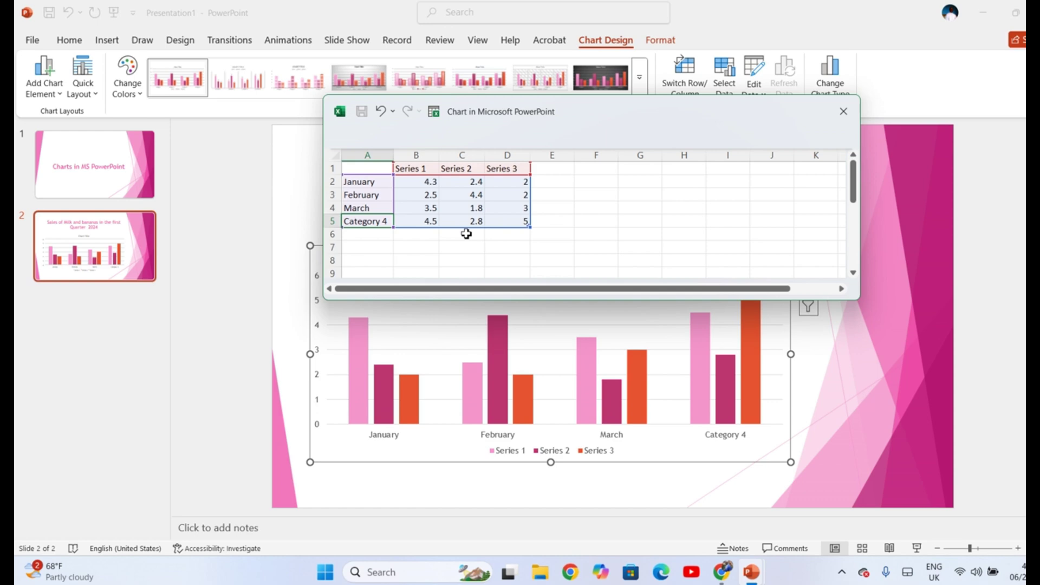
# Step: Delete the Category 4 row and rename Series 1 and 2 to Milk and Bananas
pyautogui.rightClick(334, 221)
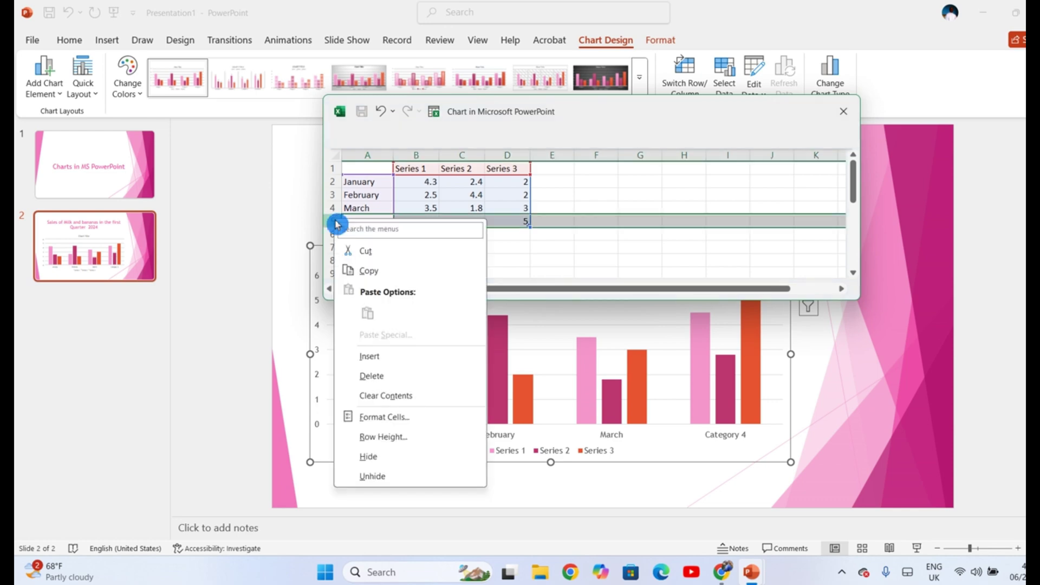
pyautogui.click(369, 375)
pyautogui.click(450, 220)
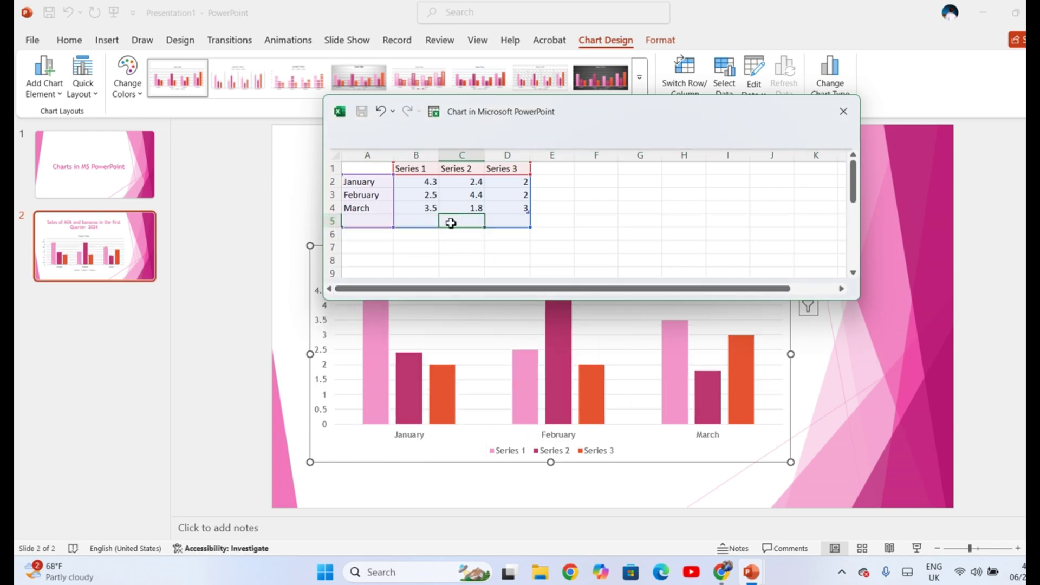
pyautogui.click(415, 168)
pyautogui.write('Milk')
pyautogui.click(459, 169)
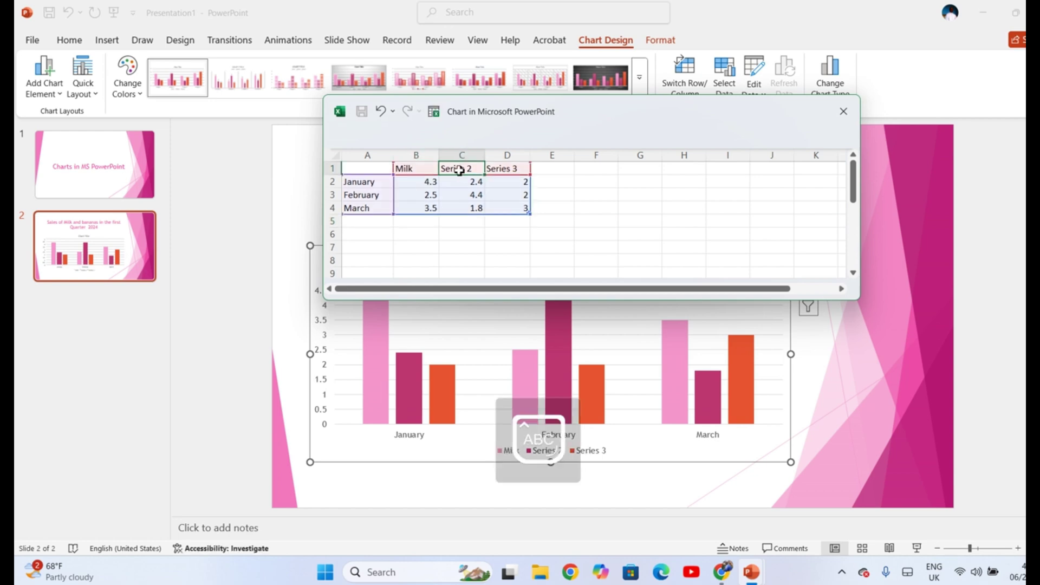
pyautogui.write('Bananas')
pyautogui.click(513, 156)
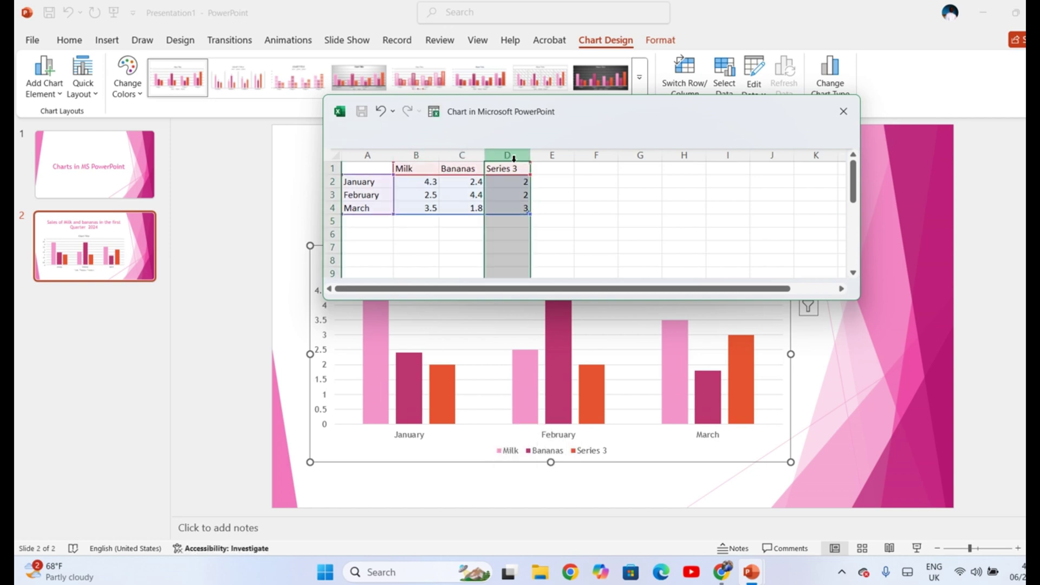
# Step: Rename Series 3 to Soya and add an Eggs series header in E1
pyautogui.rightClick(506, 194)
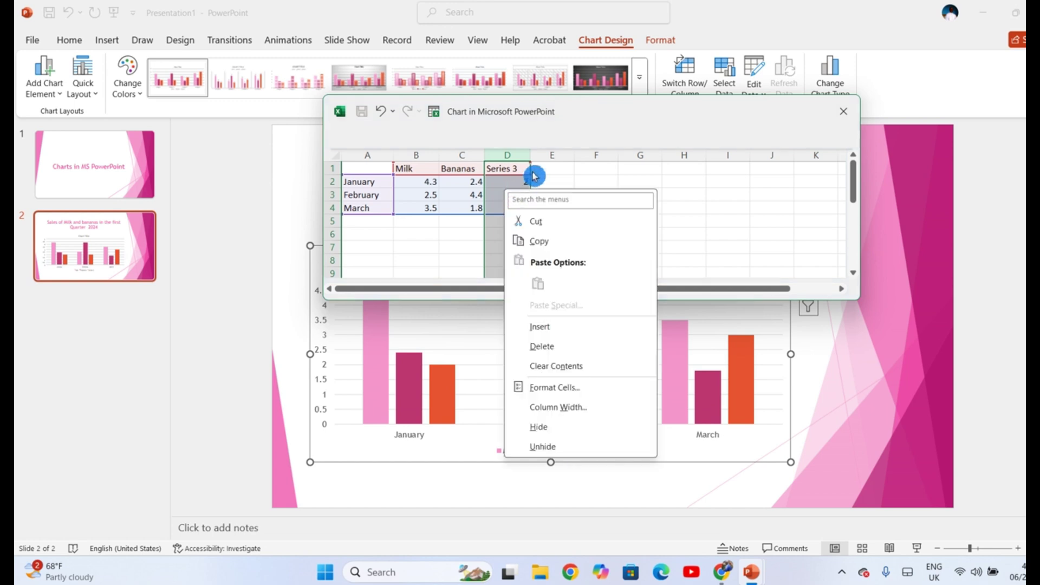
pyautogui.click(531, 171)
pyautogui.click(512, 170)
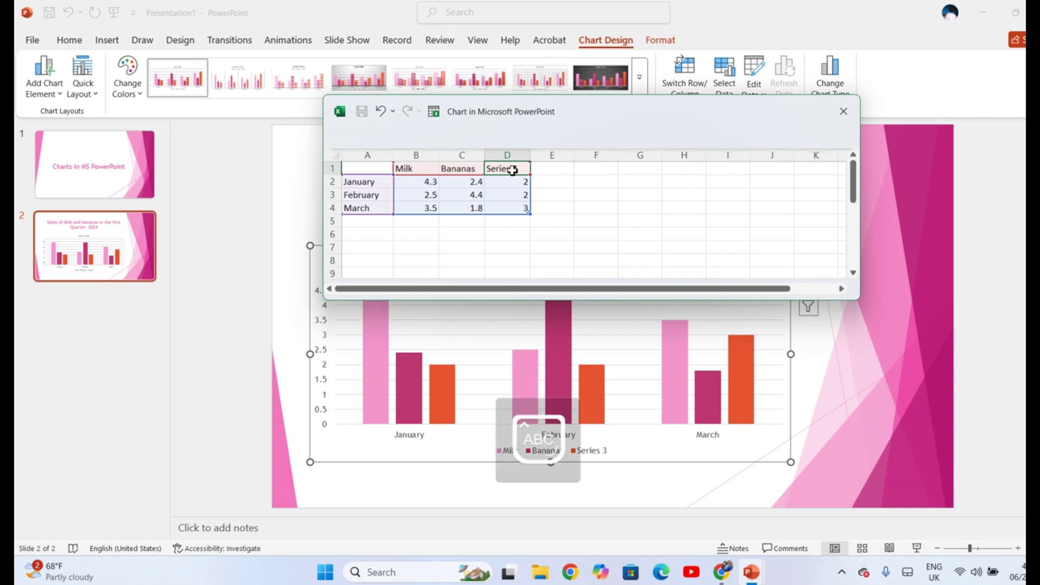
pyautogui.write('Soya')
pyautogui.click(539, 170)
pyautogui.write('Eggs')
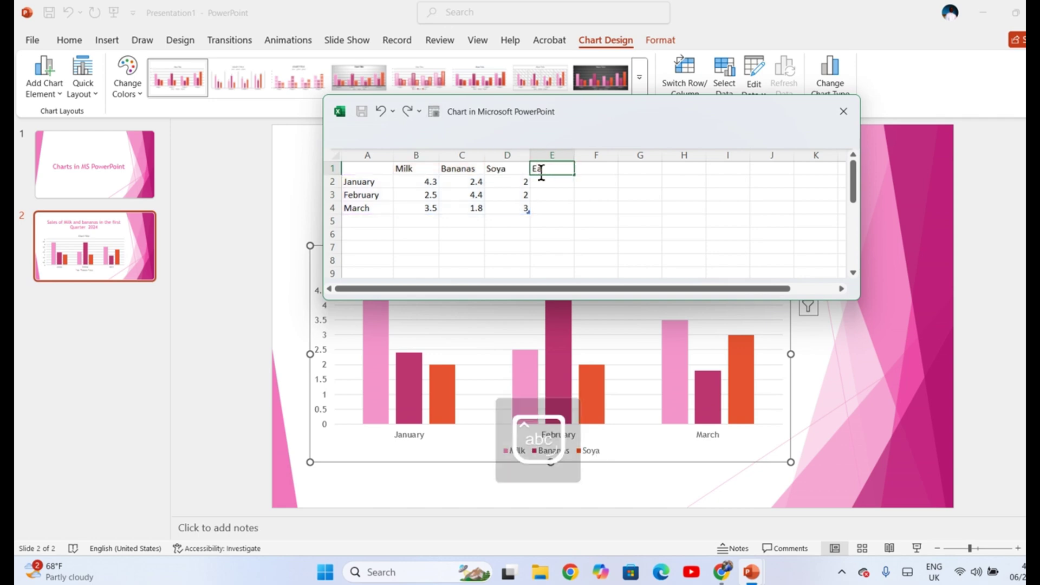
pyautogui.click(506, 457)
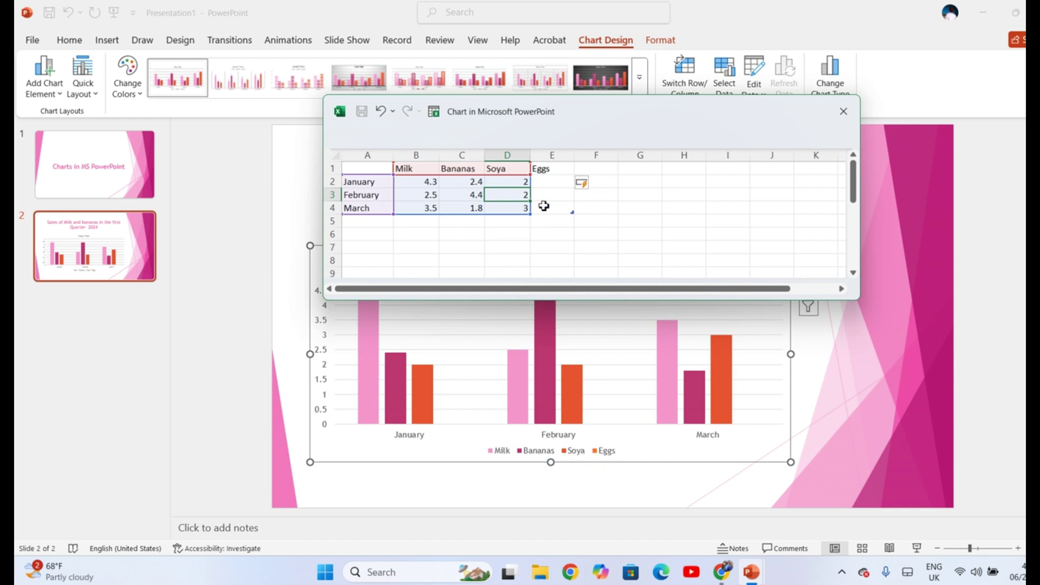
pyautogui.click(552, 154)
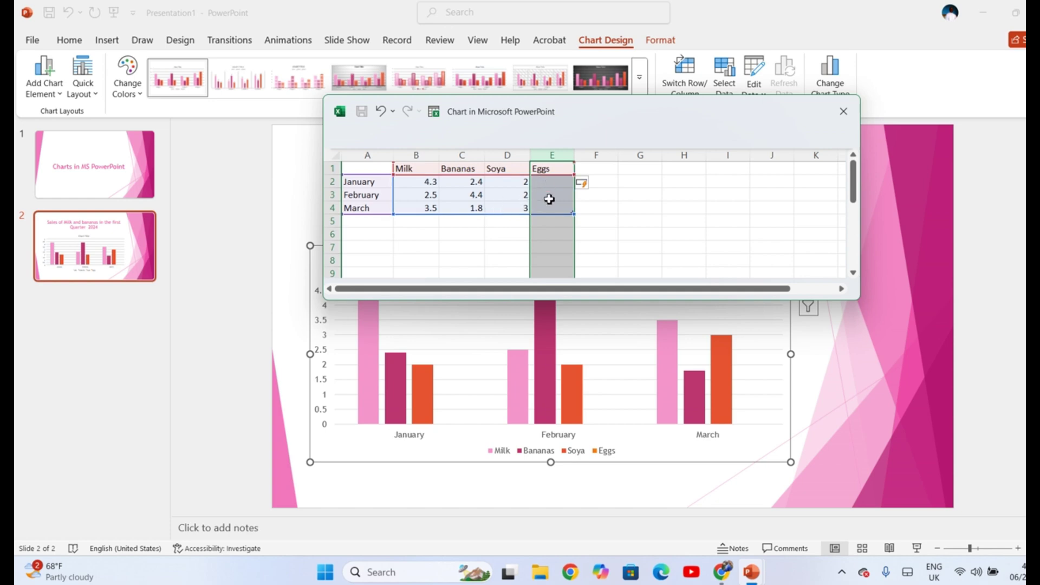
pyautogui.click(565, 208)
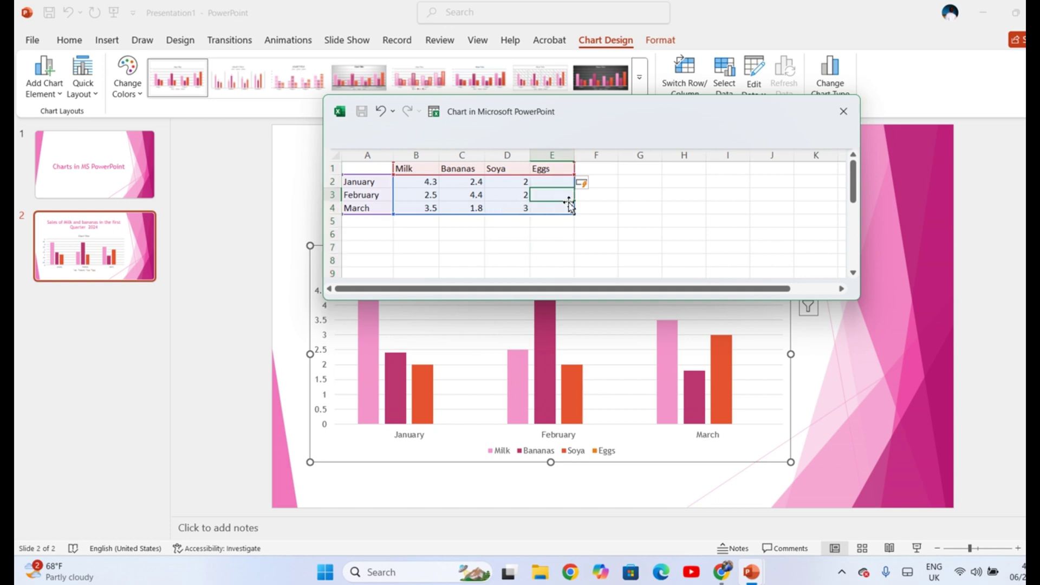
# Step: Enter Milk sales of 2500, 2300 and 2450 for January to March
pyautogui.click(554, 181)
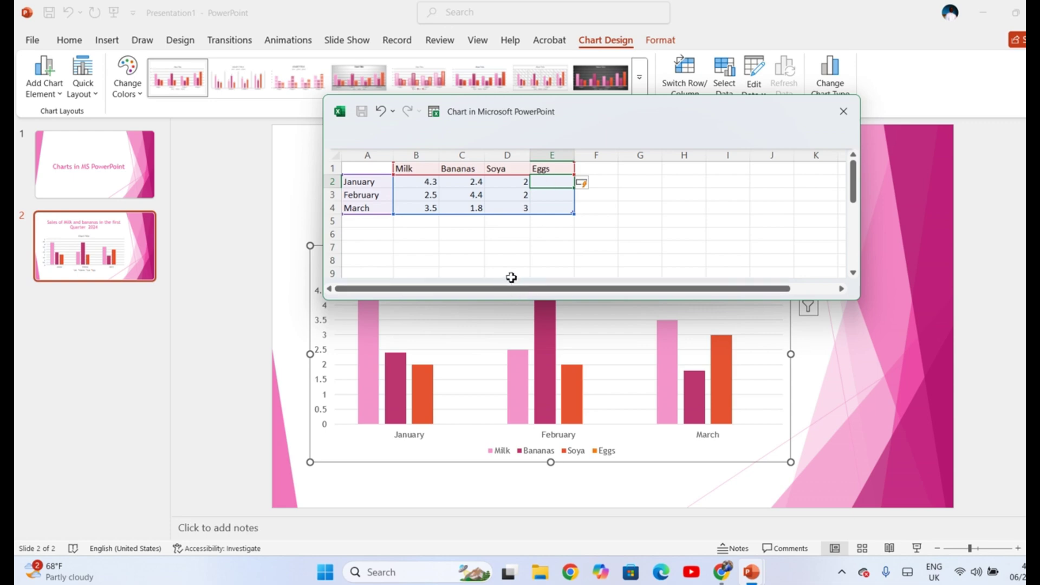
pyautogui.click(588, 443)
pyautogui.click(418, 183)
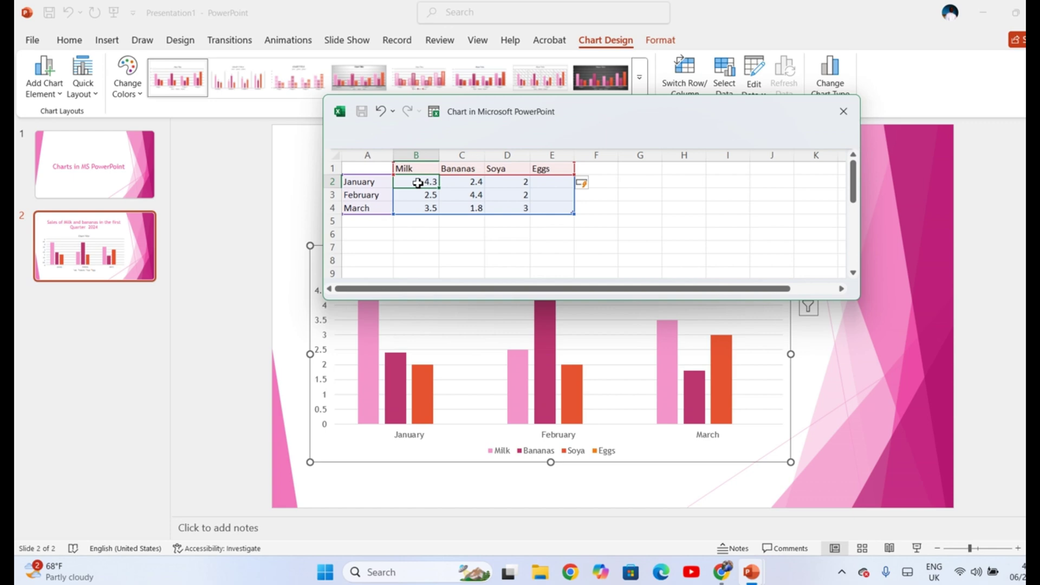
pyautogui.write('25')
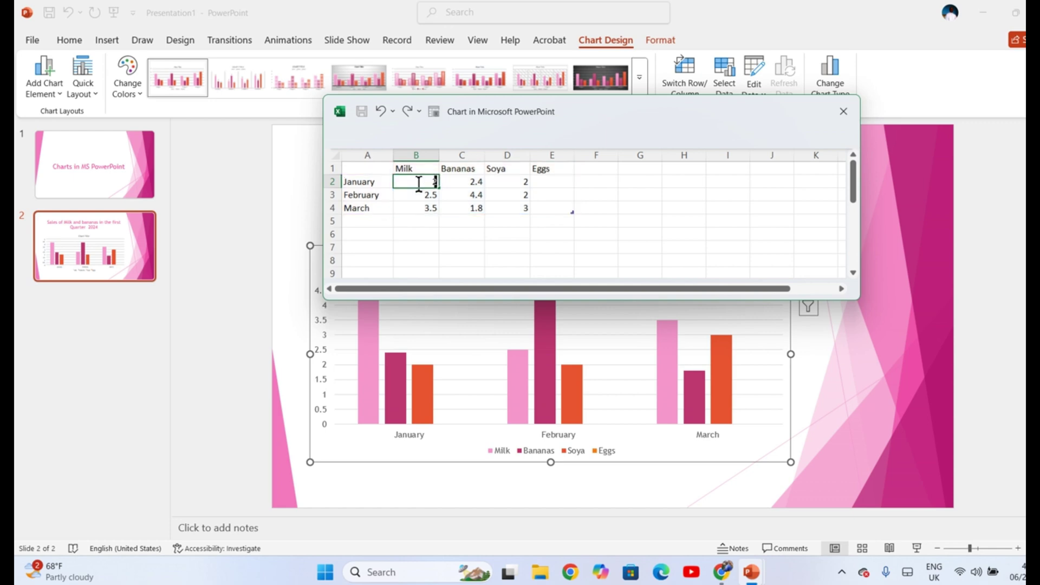
pyautogui.write('00')
pyautogui.press('Return')
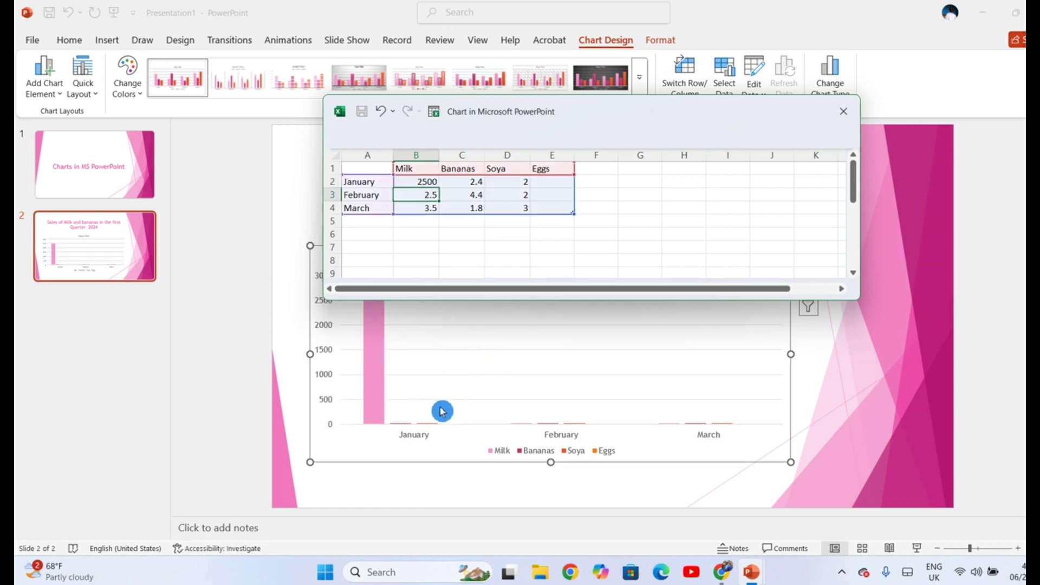
pyautogui.write('2300')
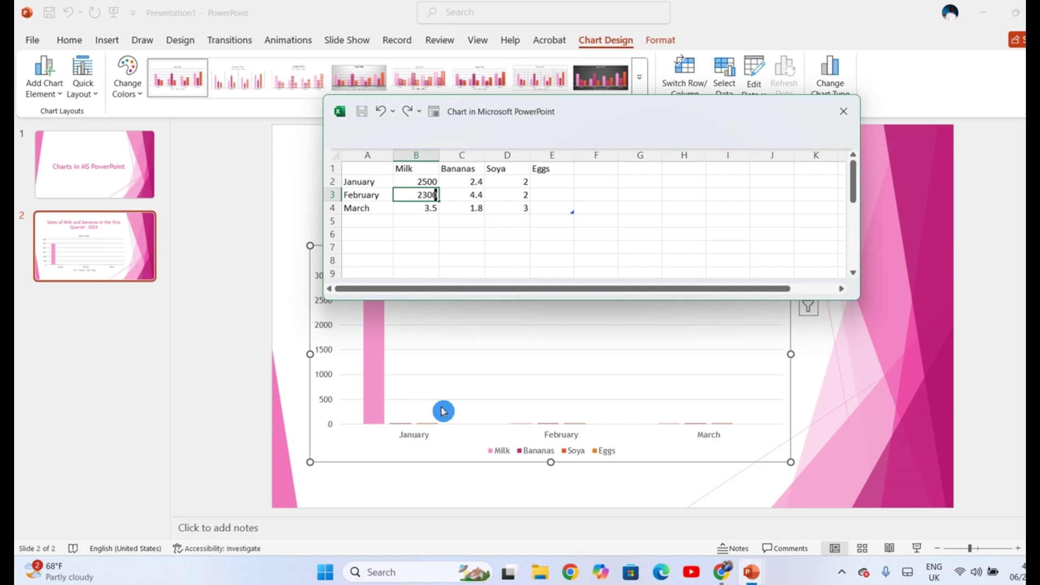
pyautogui.click(417, 209)
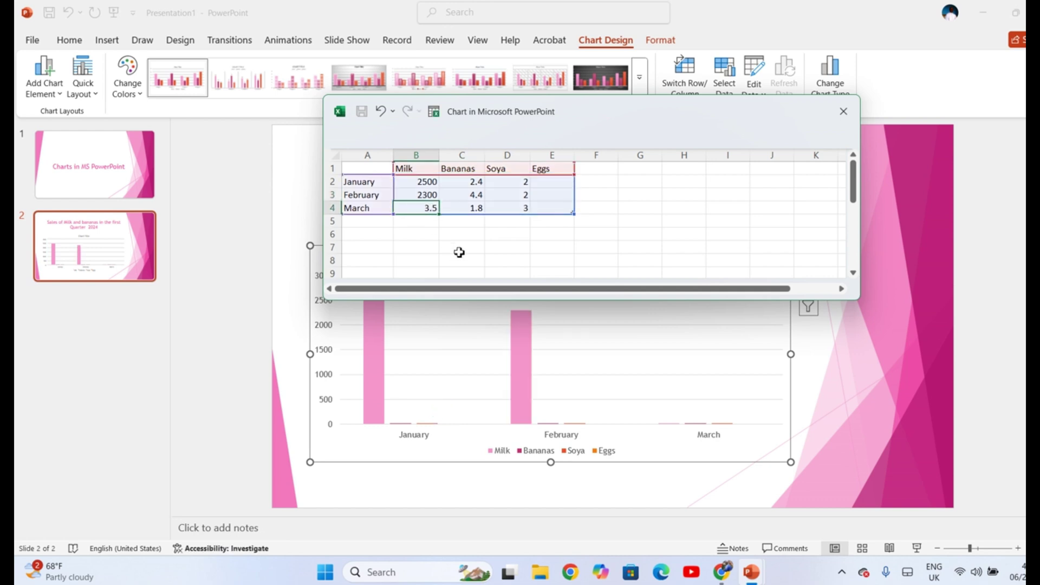
pyautogui.write('2450')
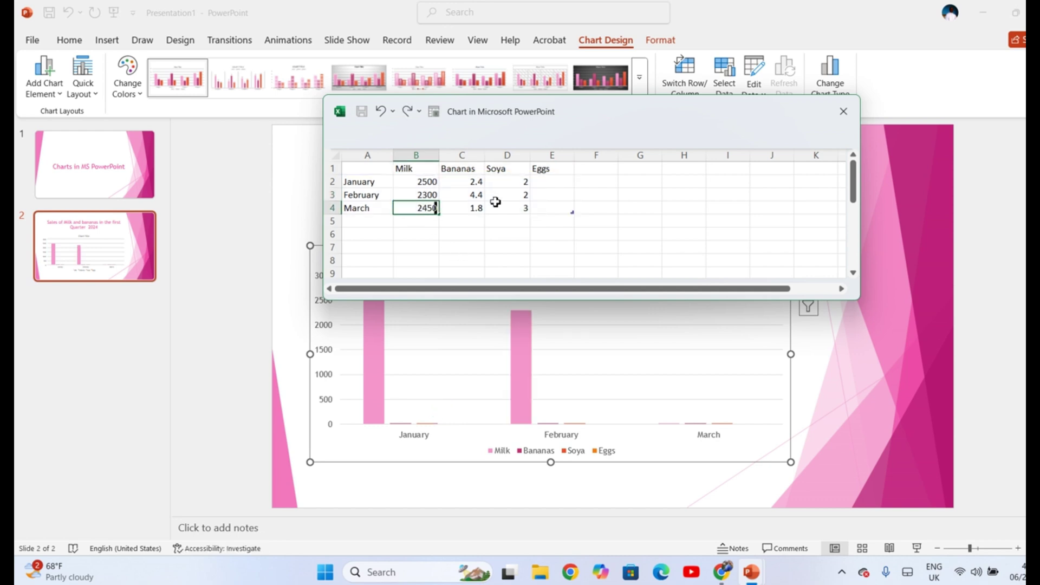
pyautogui.click(475, 182)
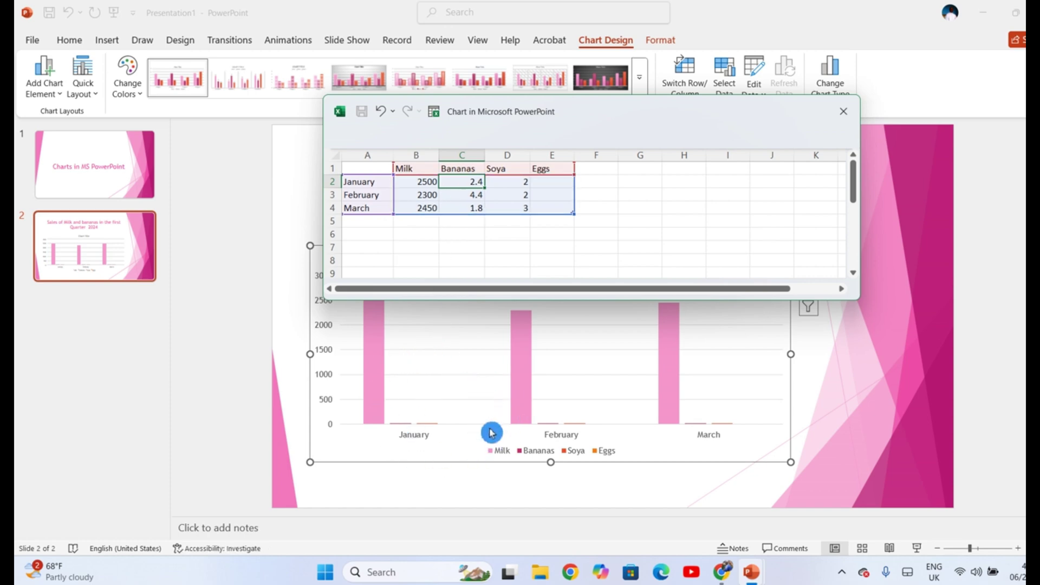
# Step: Enter Bananas sales of 1200, 2000 and 1500 for January to March
pyautogui.write('1200')
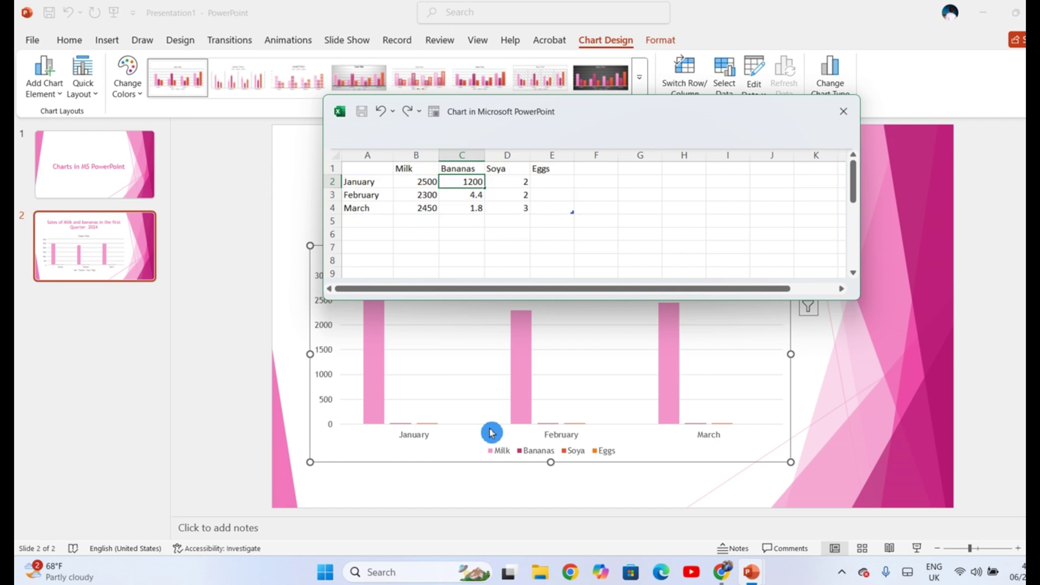
pyautogui.press('Return')
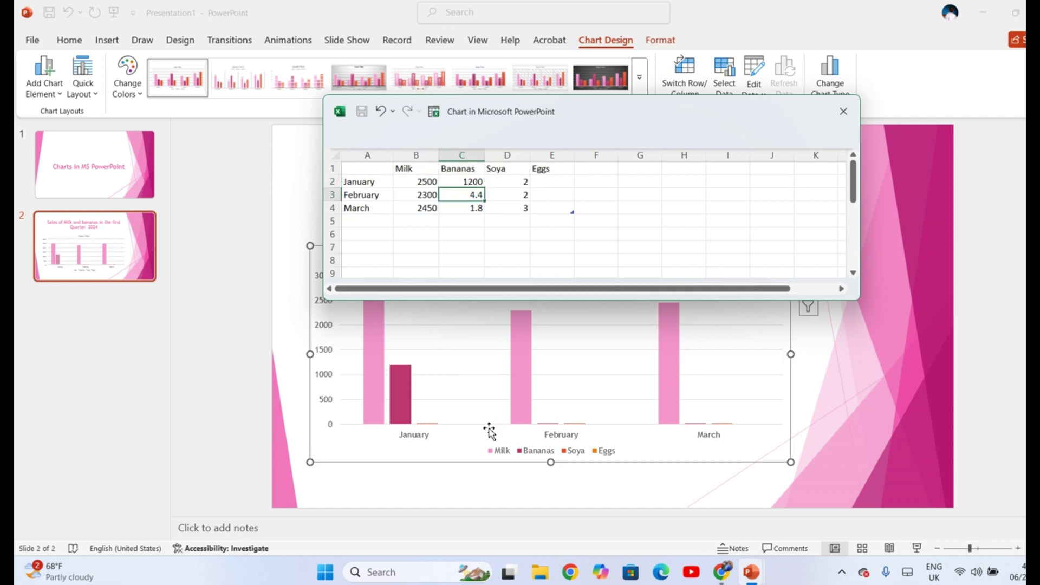
pyautogui.write('2000')
pyautogui.press('Return')
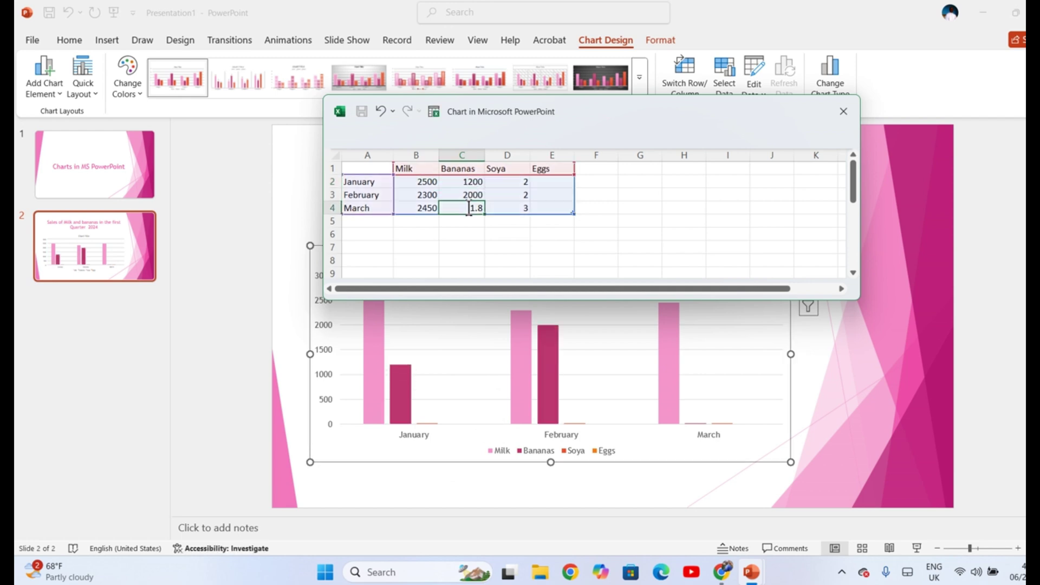
pyautogui.press('Escape')
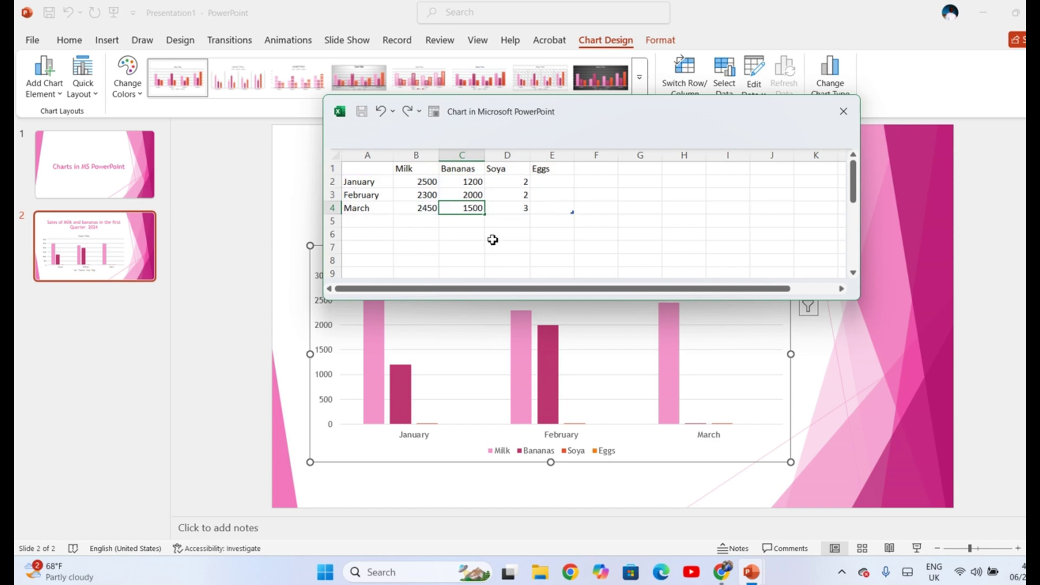
pyautogui.press('Return')
# Step: Enter Soya sales of 800, 950 and 700 for January to March
pyautogui.click(515, 180)
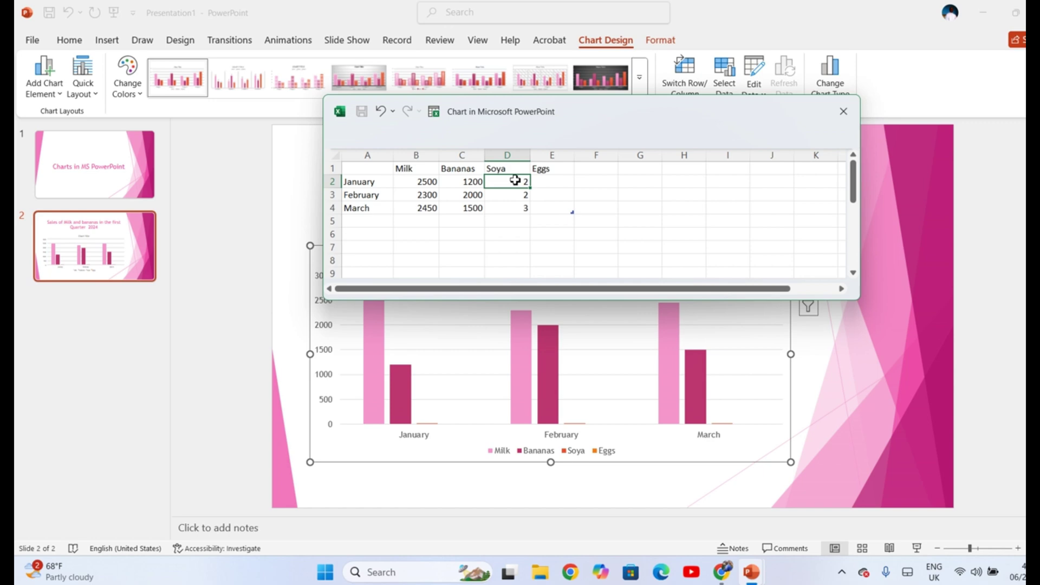
pyautogui.write('800')
pyautogui.press('Return')
pyautogui.write('950')
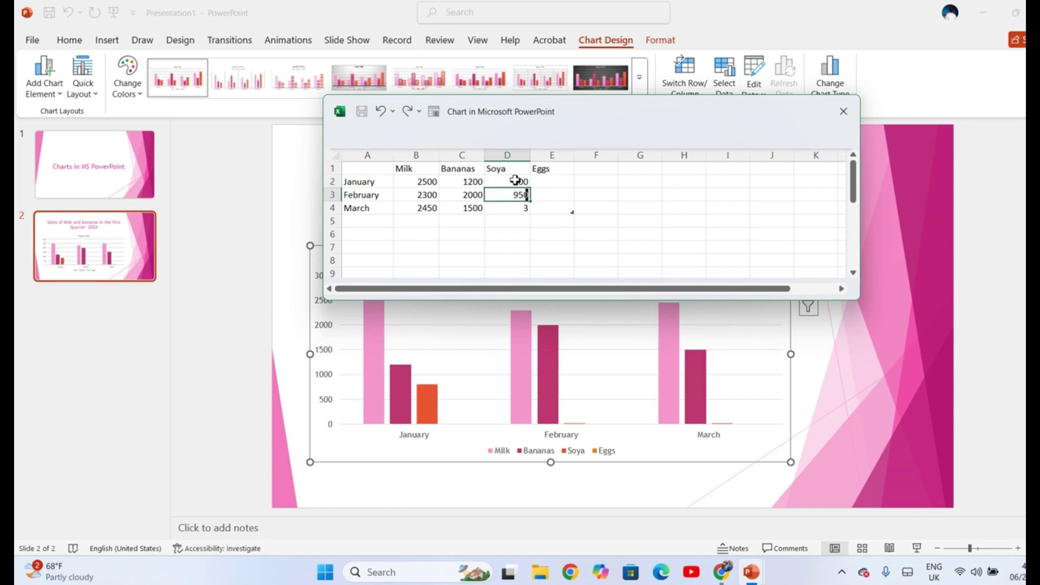
pyautogui.press('Return')
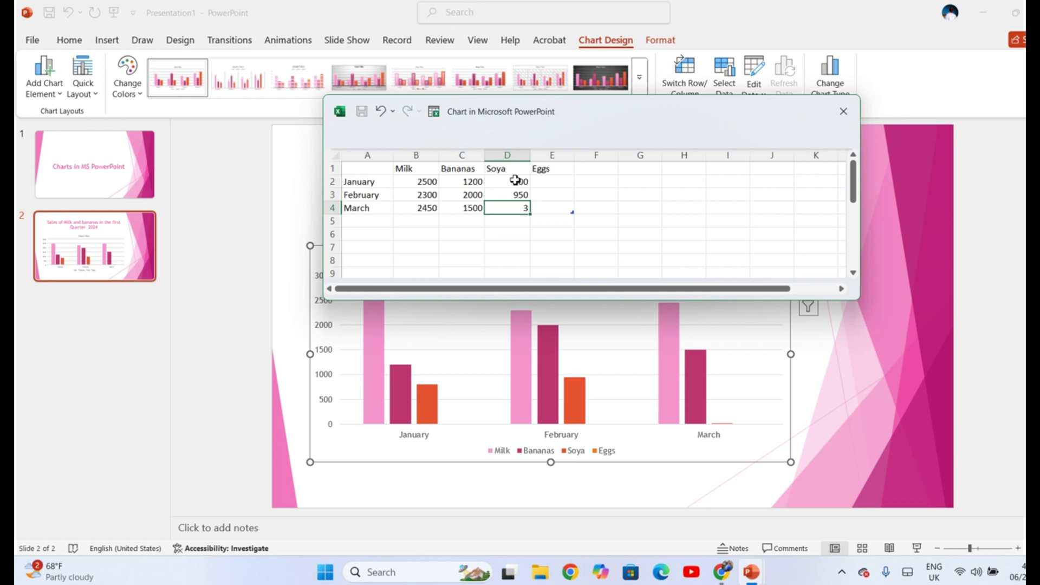
pyautogui.write('1')
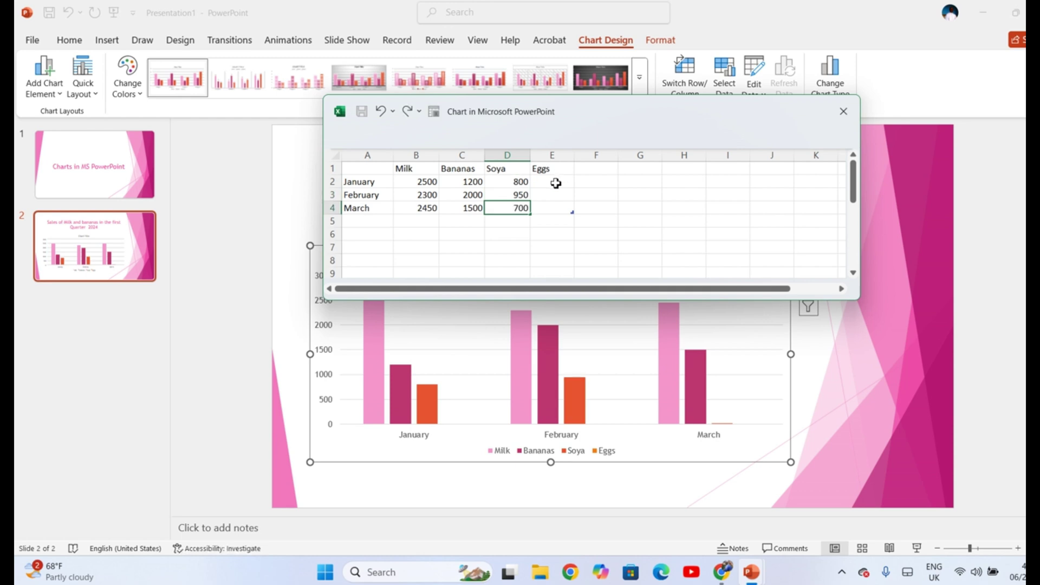
pyautogui.click(556, 183)
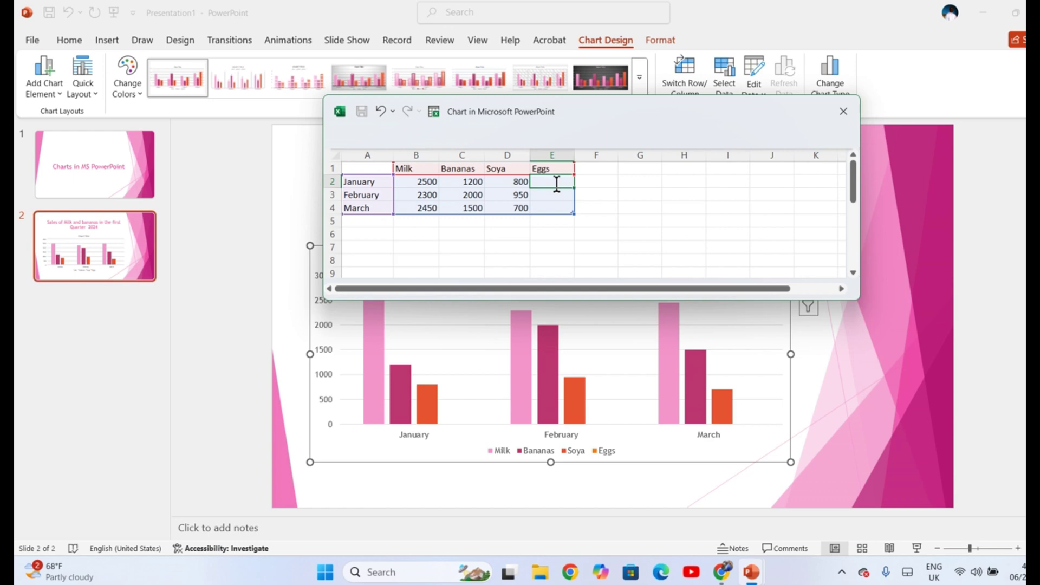
# Step: Enter Eggs sales of 1000, 1500 and 3000 for January to March
pyautogui.write('100')
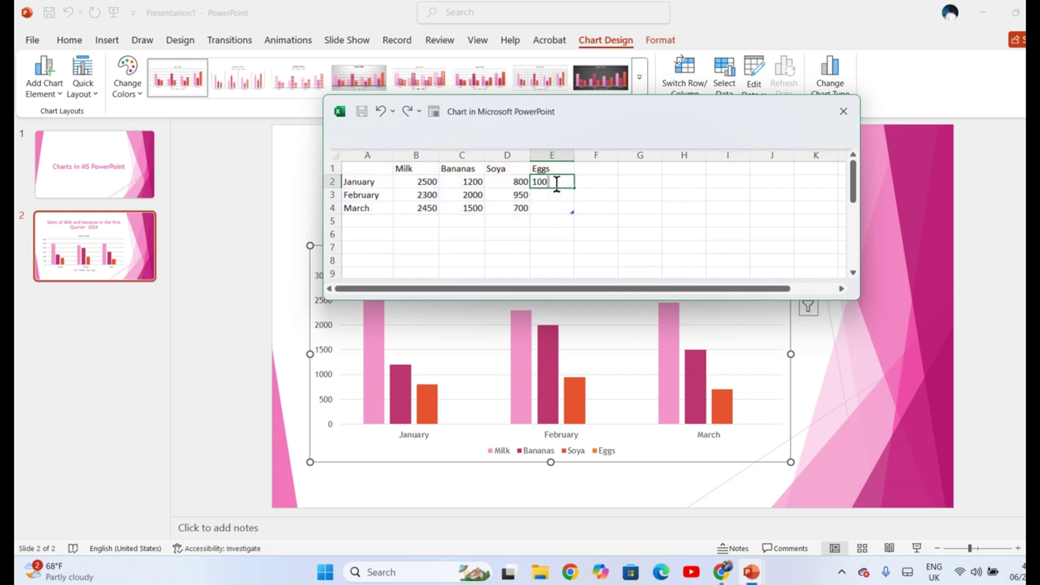
pyautogui.write('0')
pyautogui.press('Return')
pyautogui.write('1500')
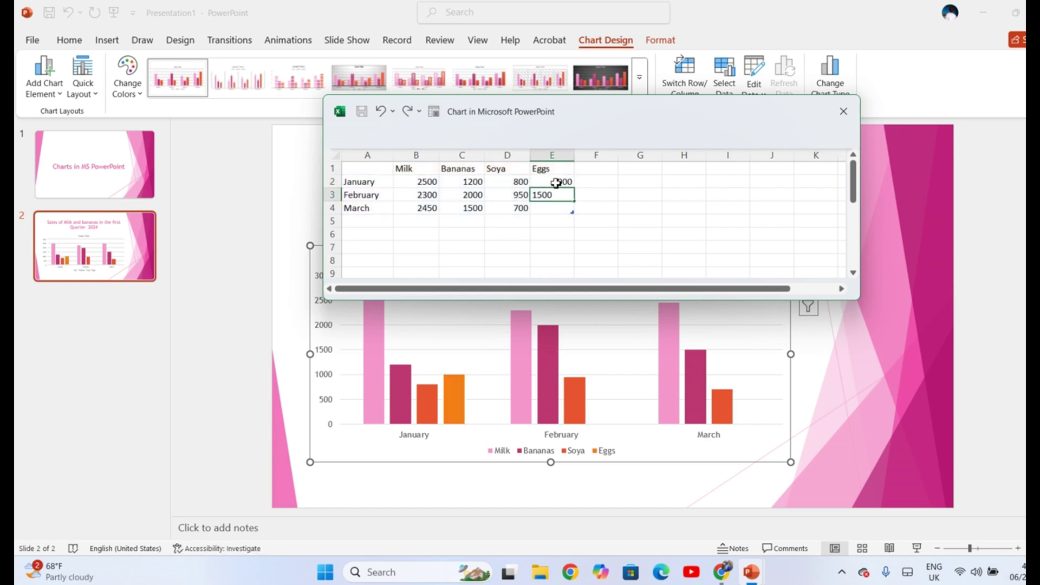
pyautogui.press('Return')
pyautogui.write('8800')
pyautogui.press('Return')
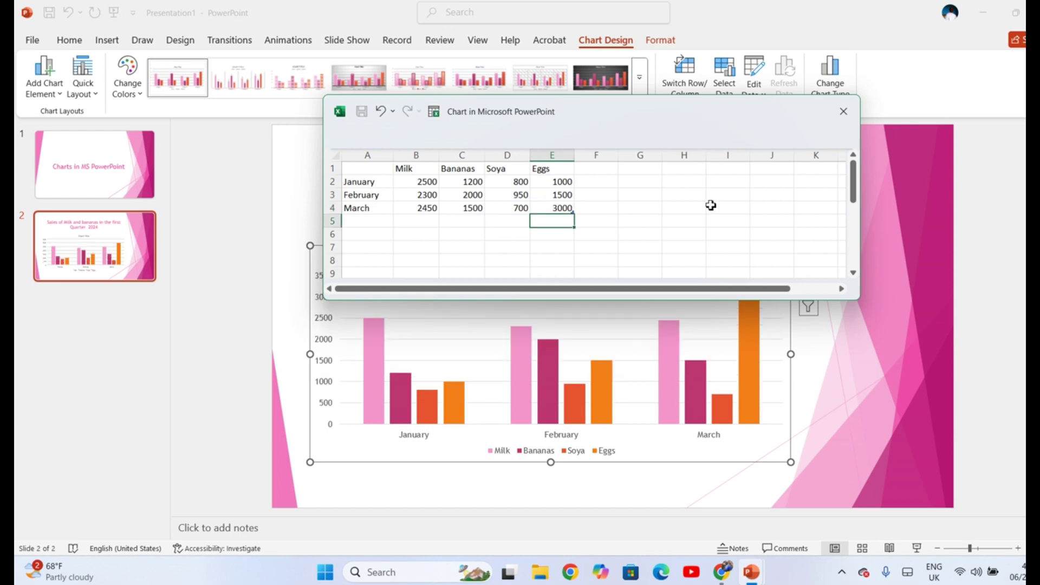
# Step: Close the data window and replace the Chart Title with 'Chart representing sales of milk, Bananas, soya and eggs'
pyautogui.click(848, 111)
pyautogui.click(827, 376)
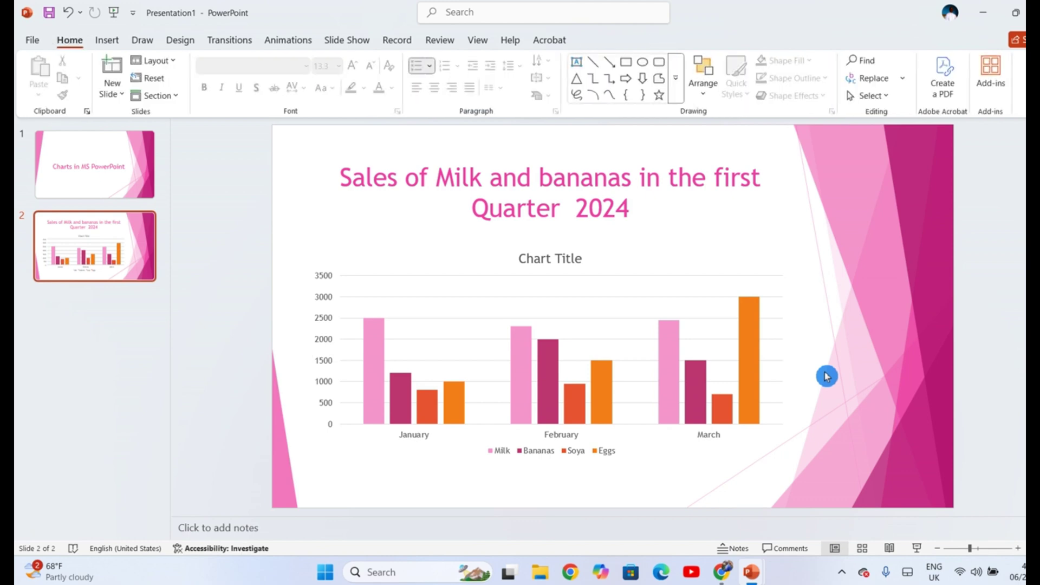
pyautogui.moveTo(595, 407)
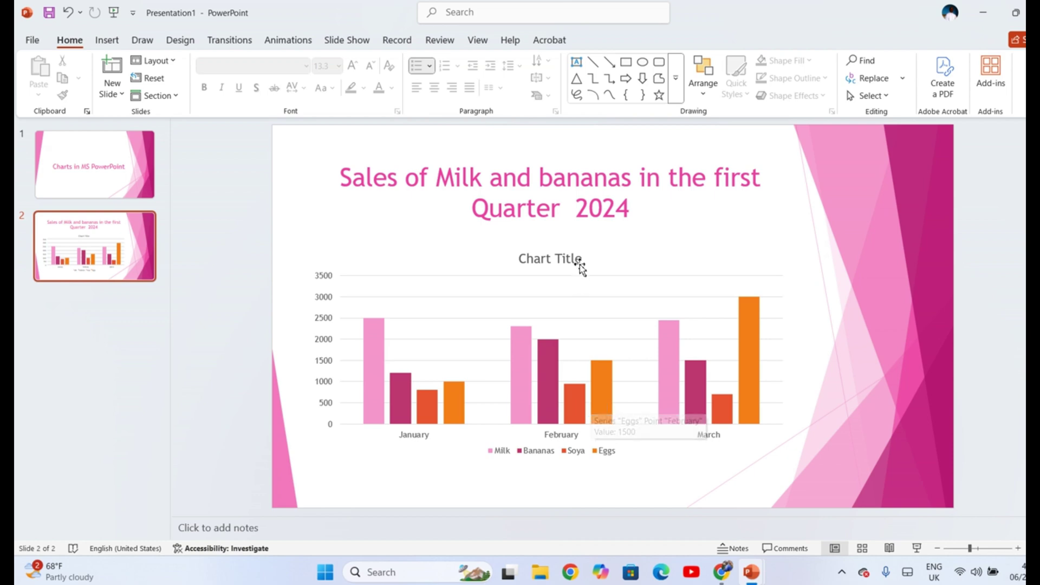
pyautogui.tripleClick(525, 259)
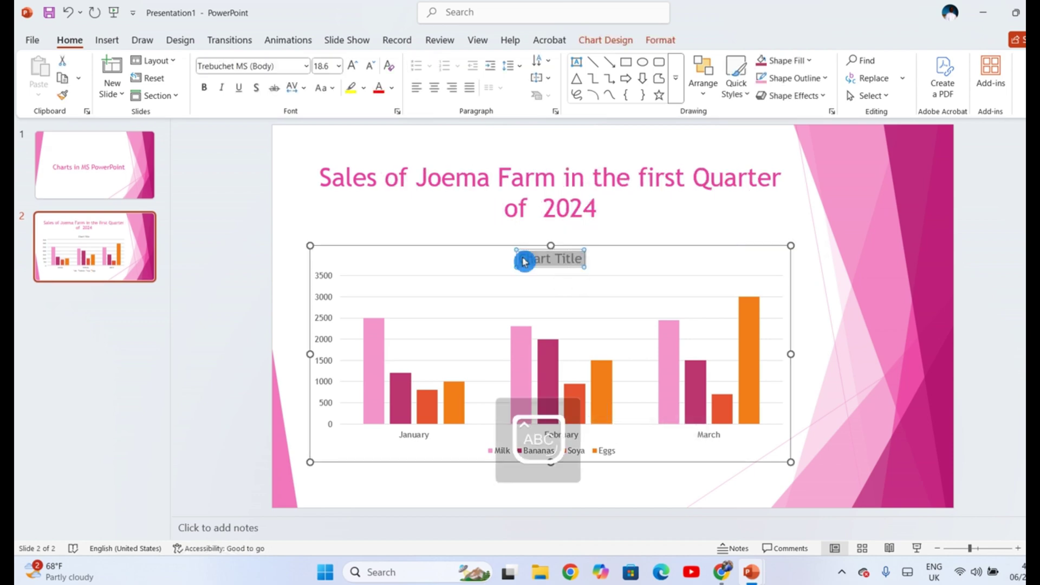
pyautogui.write('Chart re')
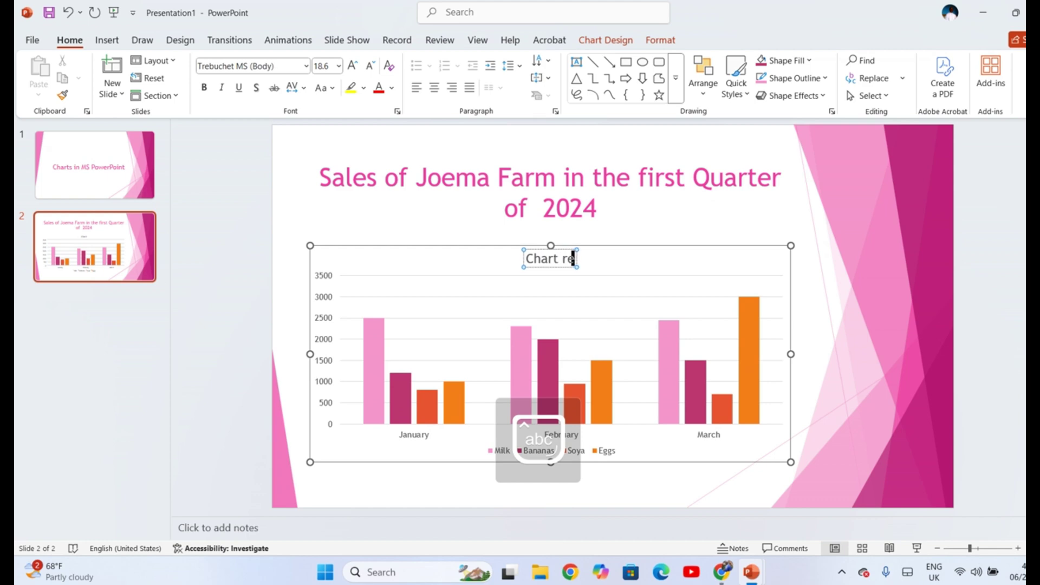
pyautogui.write('presenting sales o')
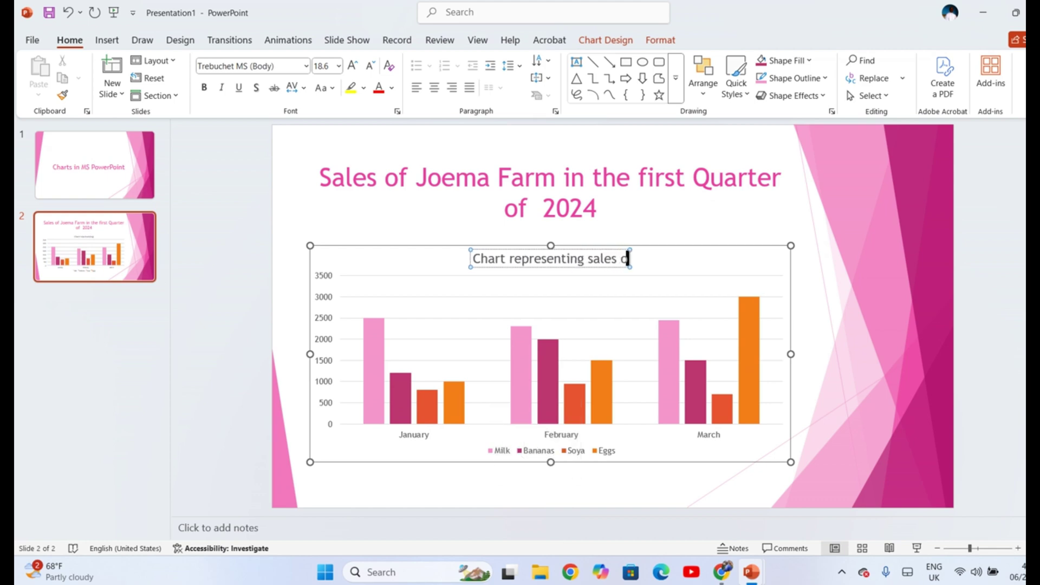
pyautogui.write('f milk, ')
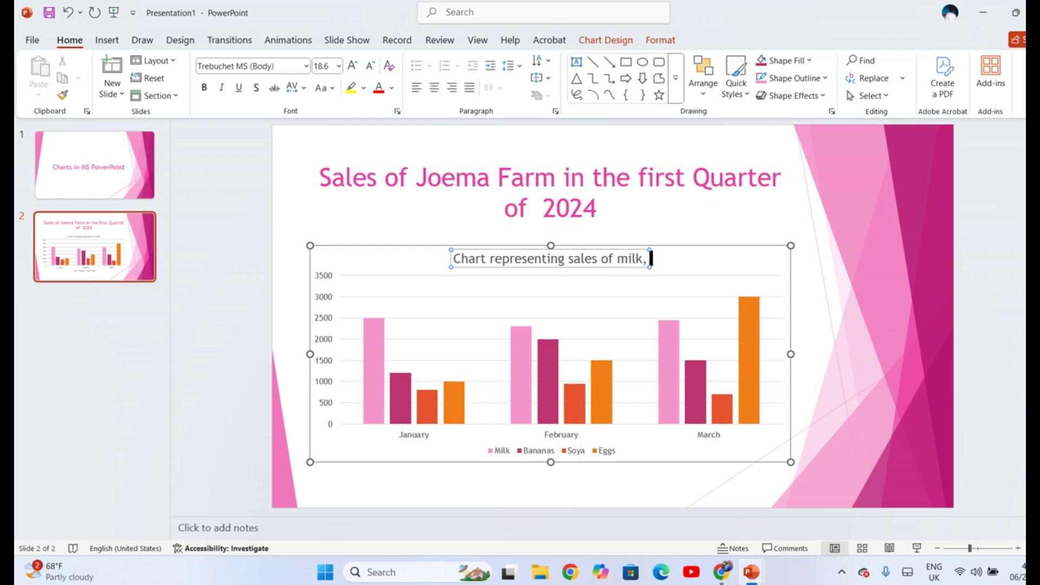
pyautogui.write('Bananas, soya')
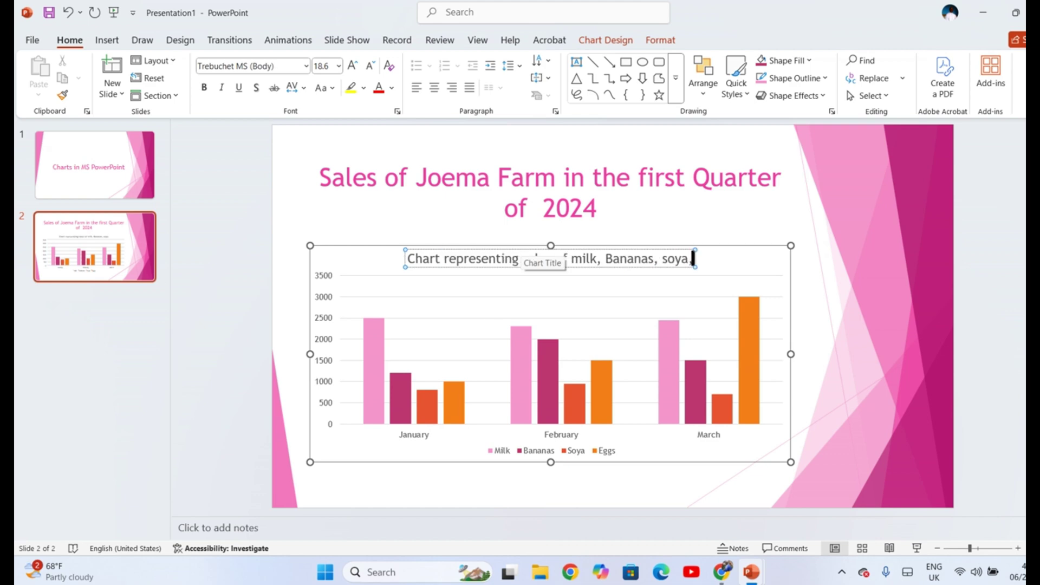
pyautogui.write(' and eggs')
pyautogui.click(803, 285)
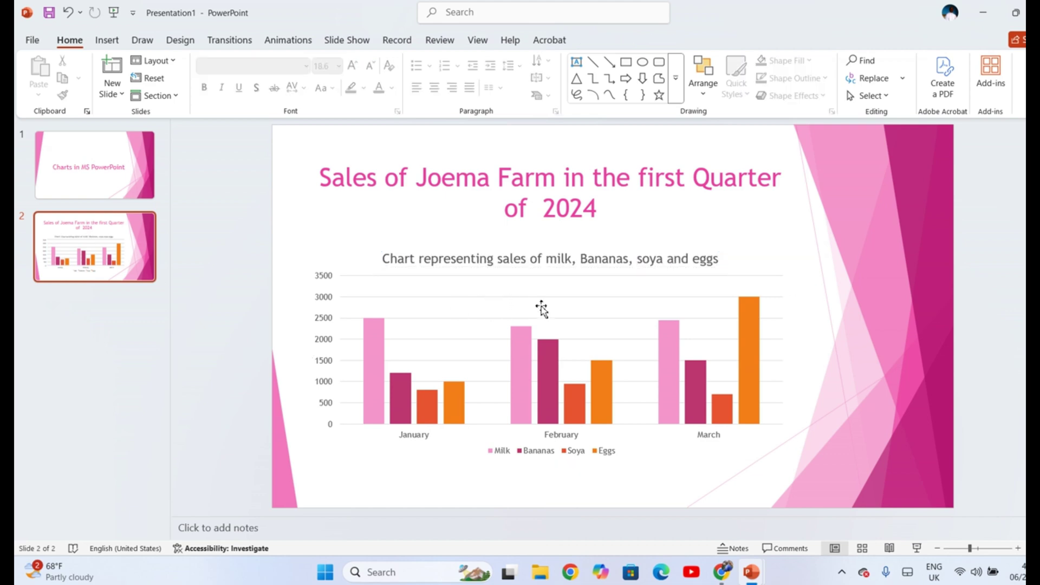
# Step: Turn on Axis Titles in the chart's Chart Elements list
pyautogui.click(791, 355)
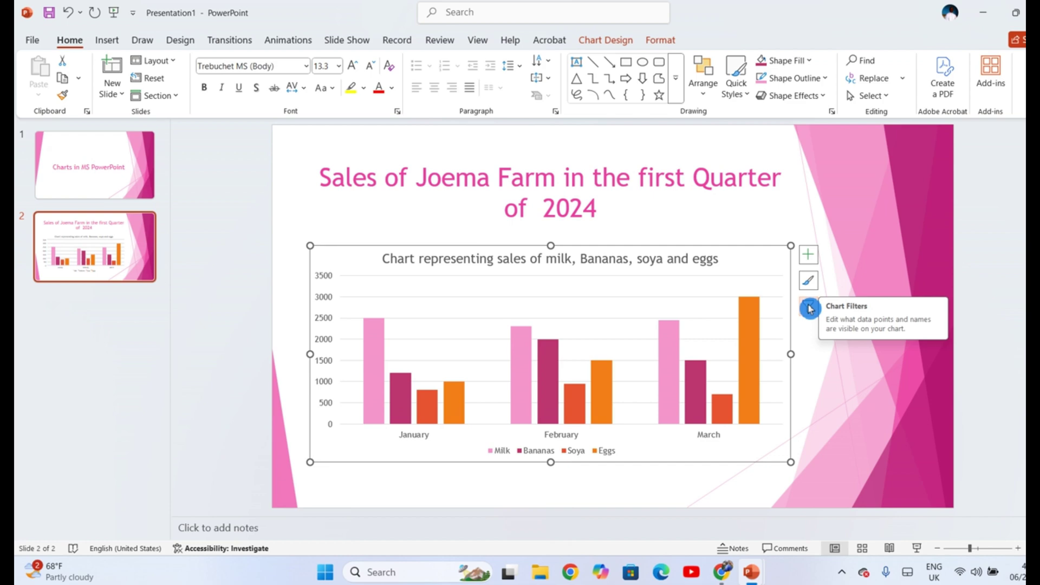
pyautogui.click(811, 259)
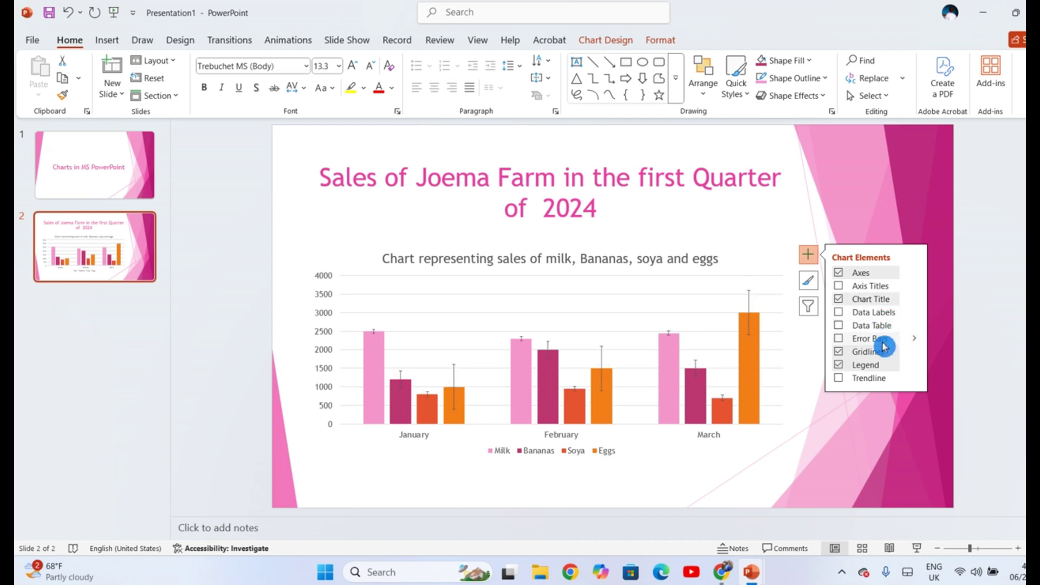
pyautogui.click(839, 286)
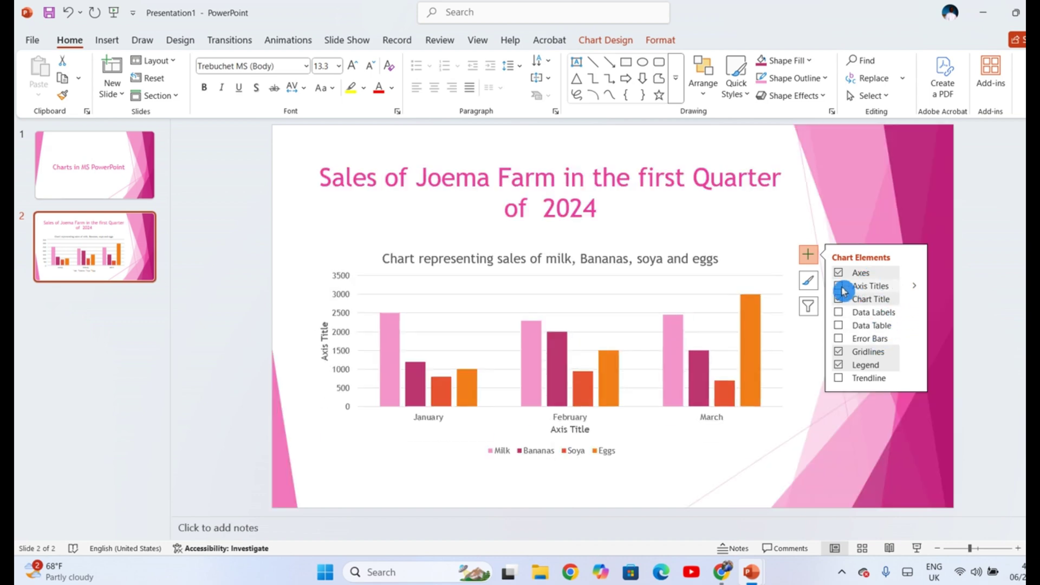
# Step: Title the vertical axis 'Amount produced' and the horizontal axis 'Month'
pyautogui.click(328, 327)
pyautogui.rightClick(326, 359)
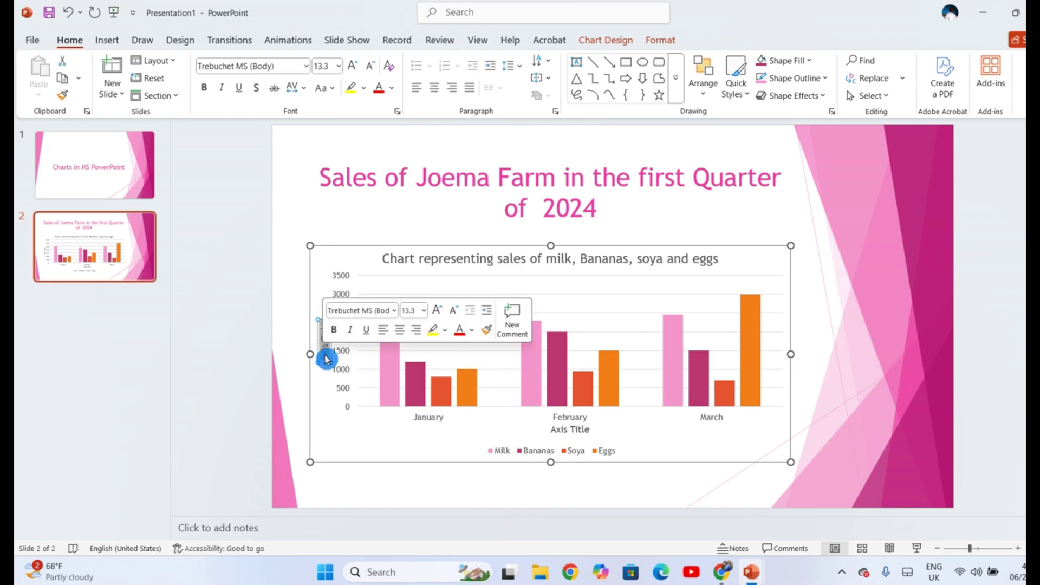
pyautogui.write('Amount')
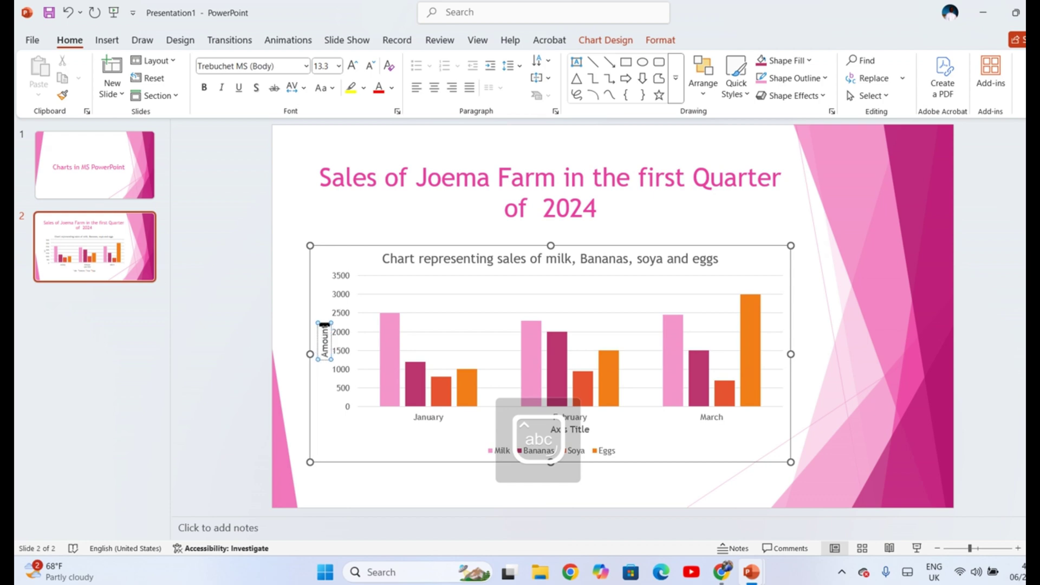
pyautogui.write(' produced')
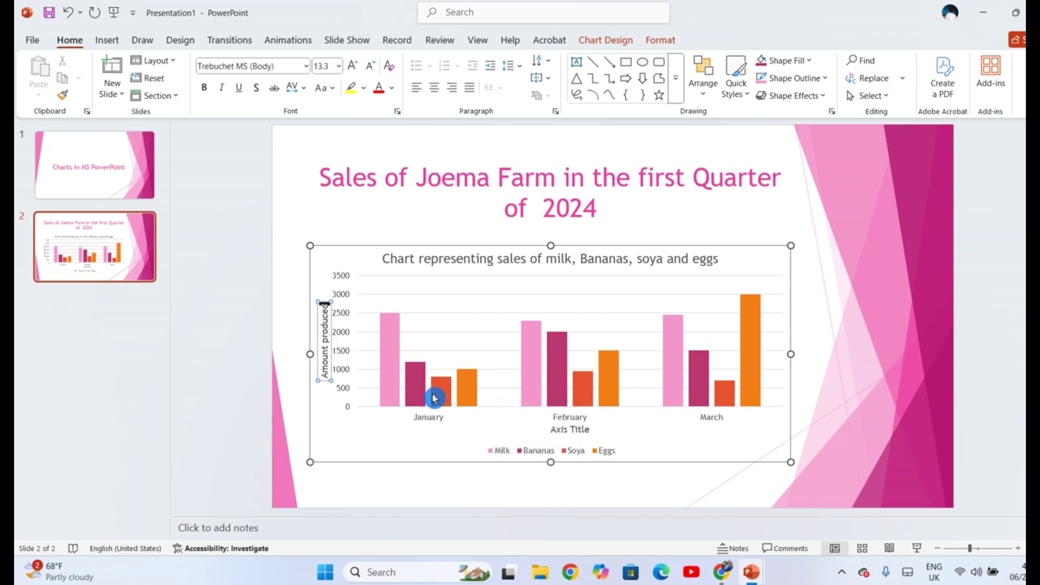
pyautogui.click(573, 429)
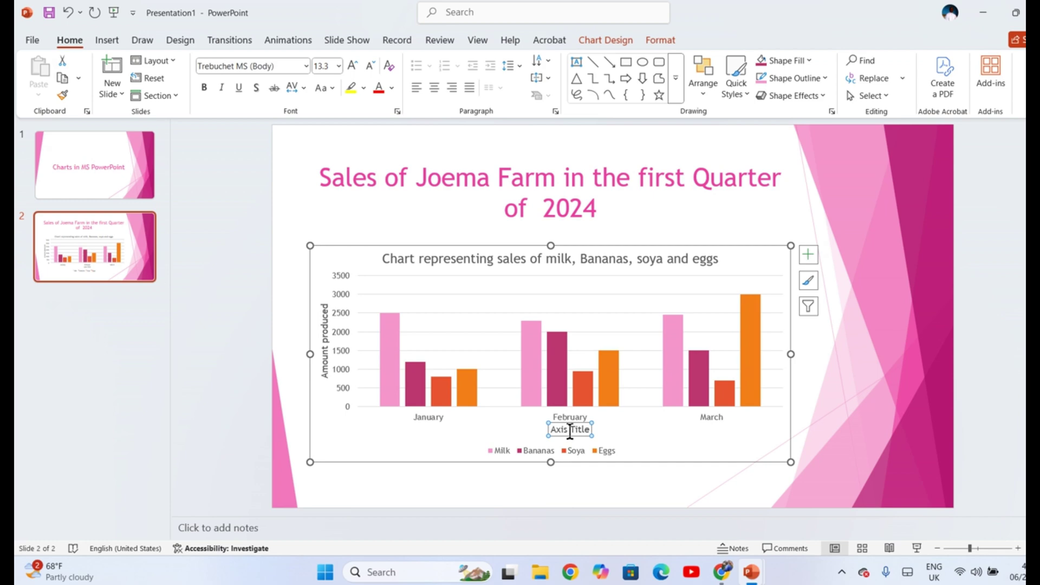
pyautogui.tripleClick(569, 429)
pyautogui.write('Month')
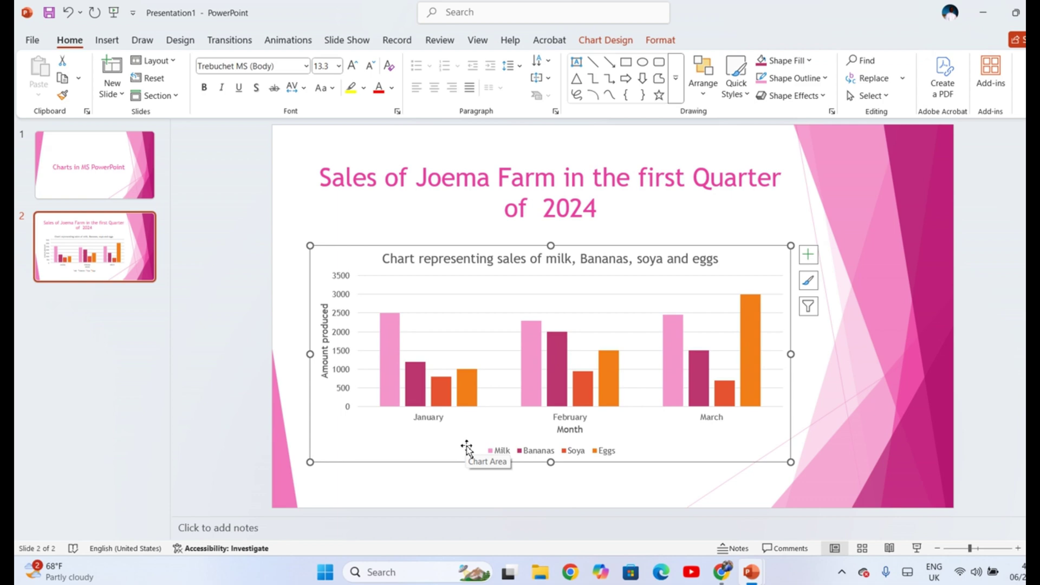
pyautogui.click(399, 387)
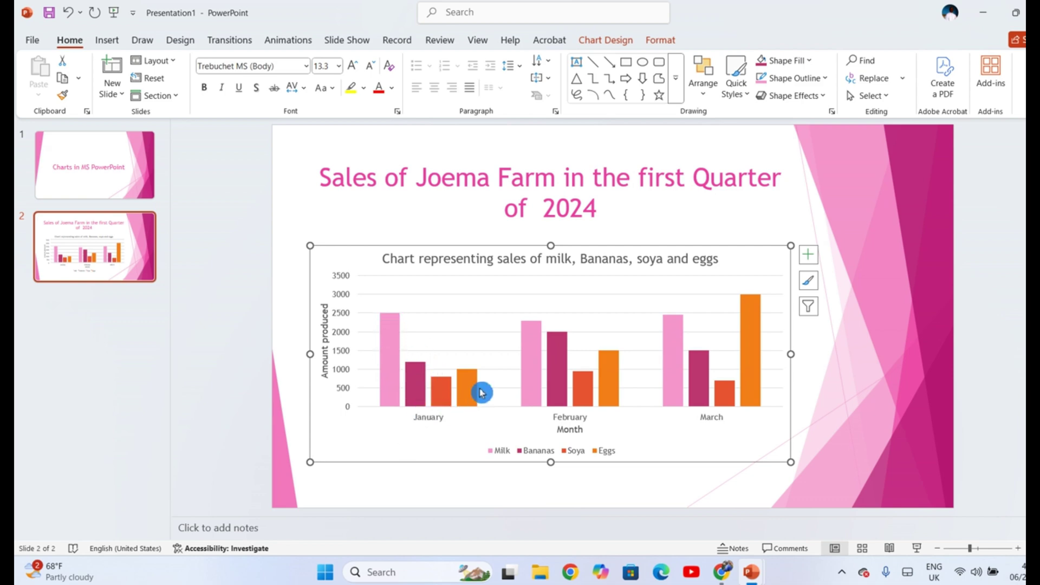
pyautogui.moveTo(481, 392)
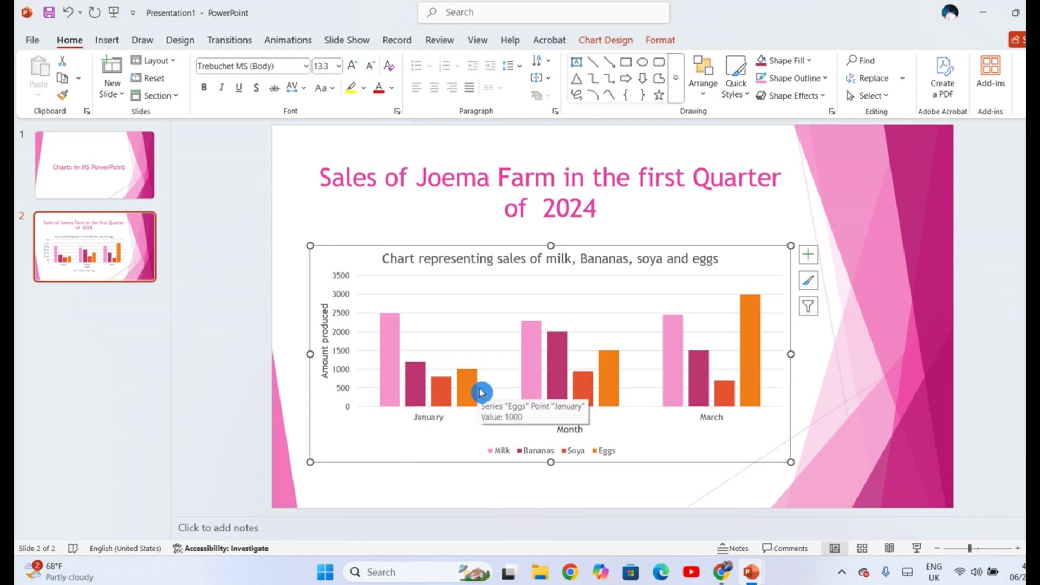
# Step: Tick Data Labels so each column shows its value, e.g. 2500 for January Milk
pyautogui.click(810, 255)
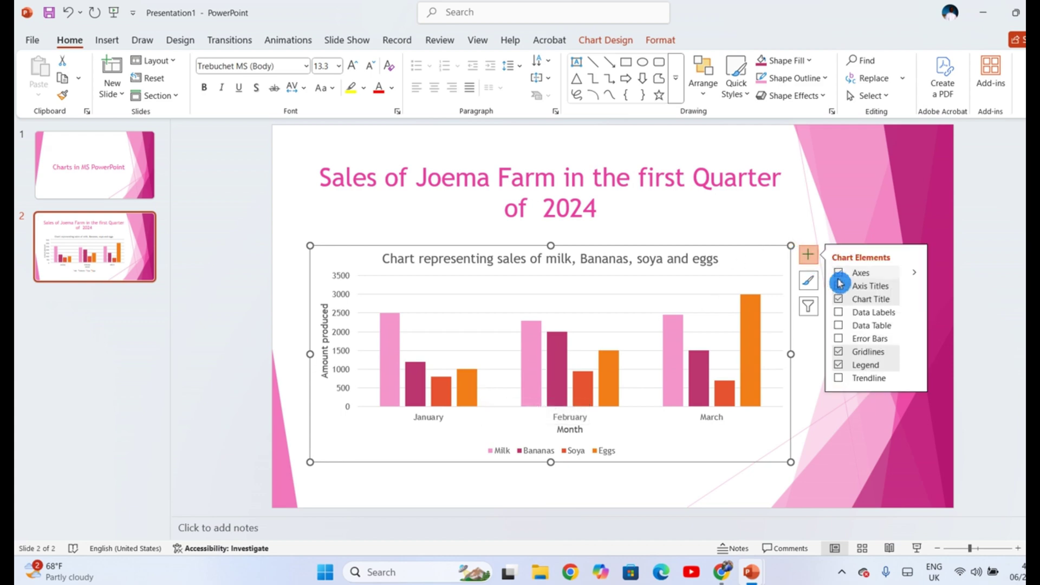
pyautogui.click(839, 312)
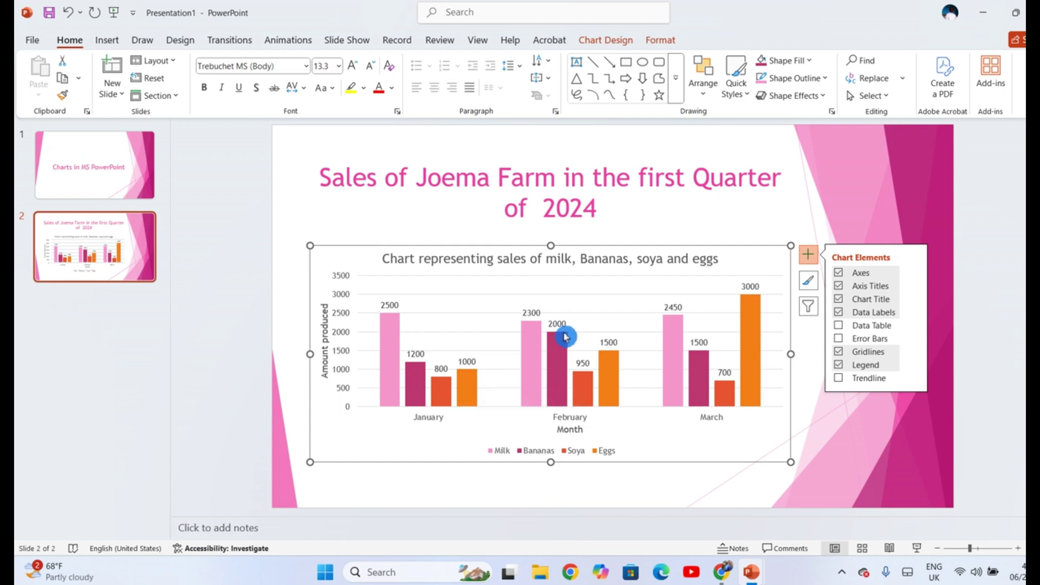
pyautogui.click(411, 317)
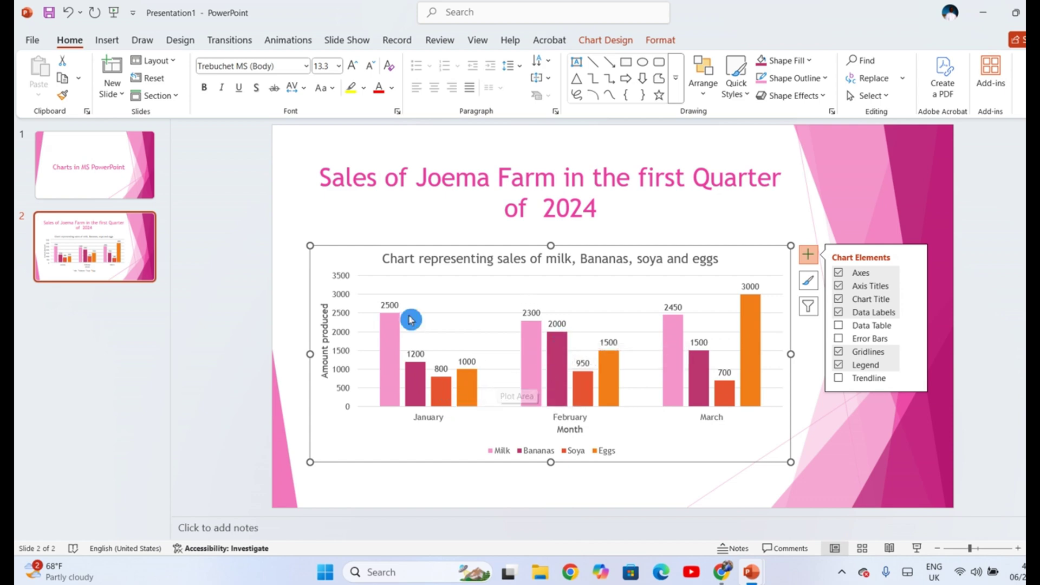
pyautogui.click(386, 328)
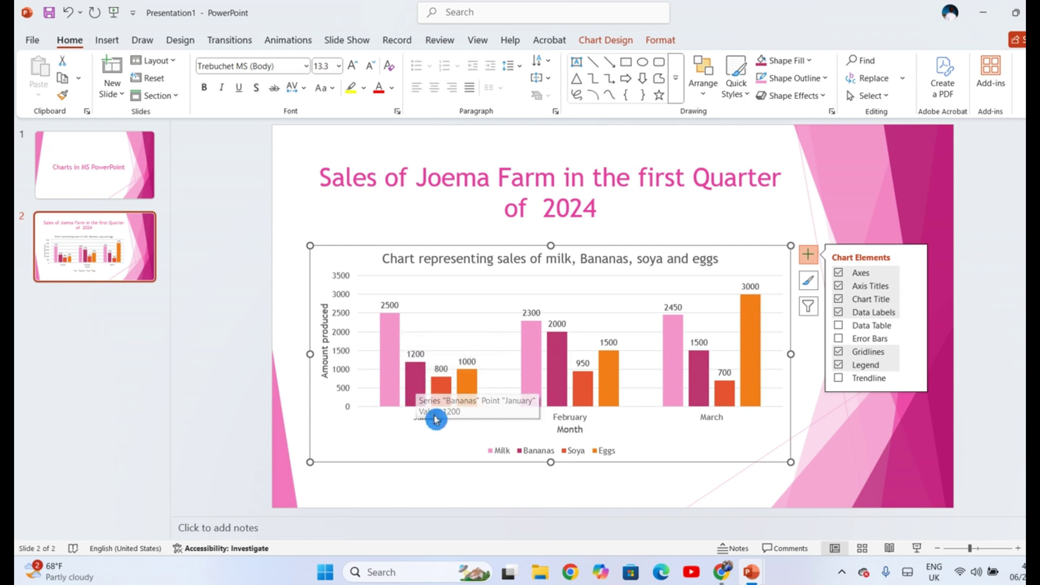
pyautogui.moveTo(478, 405)
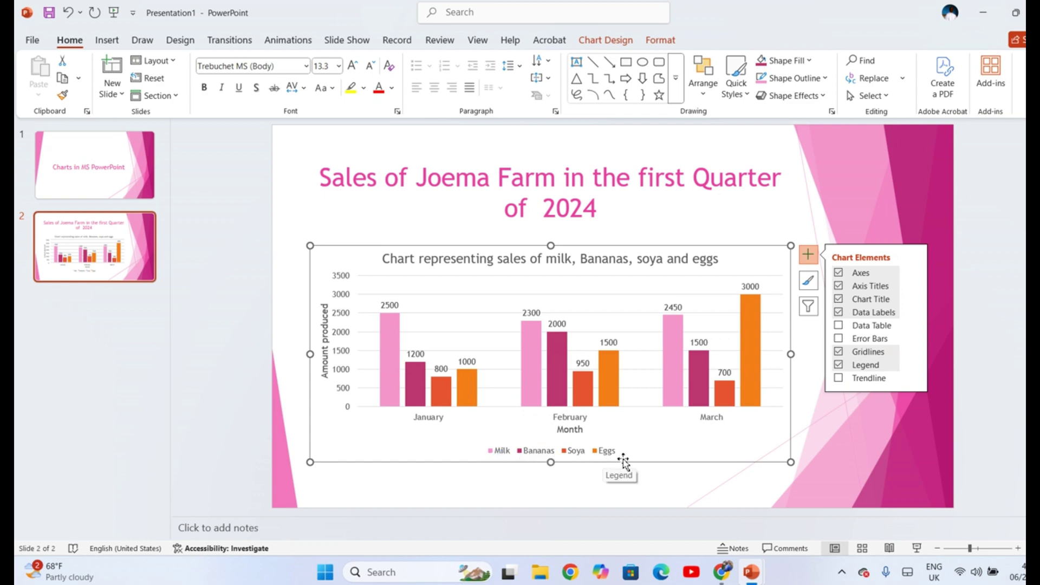
# Step: Place the Milk, Bananas, Soya and Eggs legend on the chart's right side
pyautogui.click(914, 370)
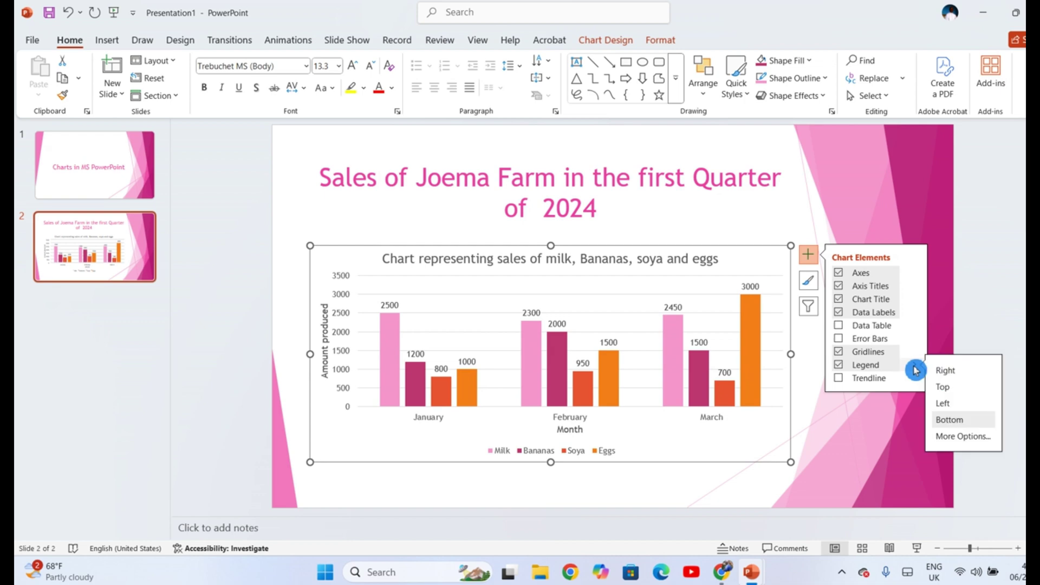
pyautogui.click(969, 377)
pyautogui.click(963, 374)
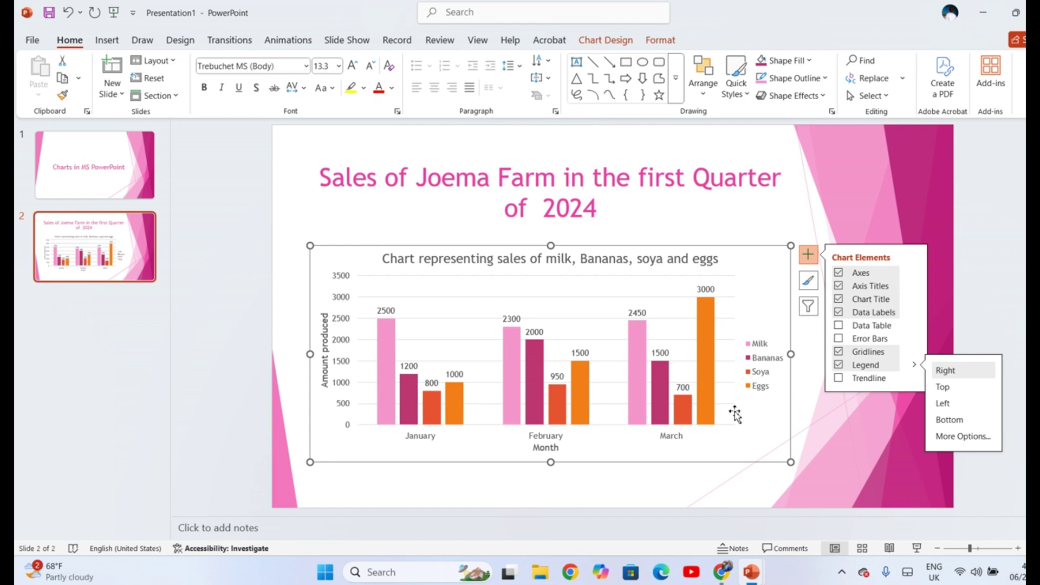
pyautogui.click(871, 434)
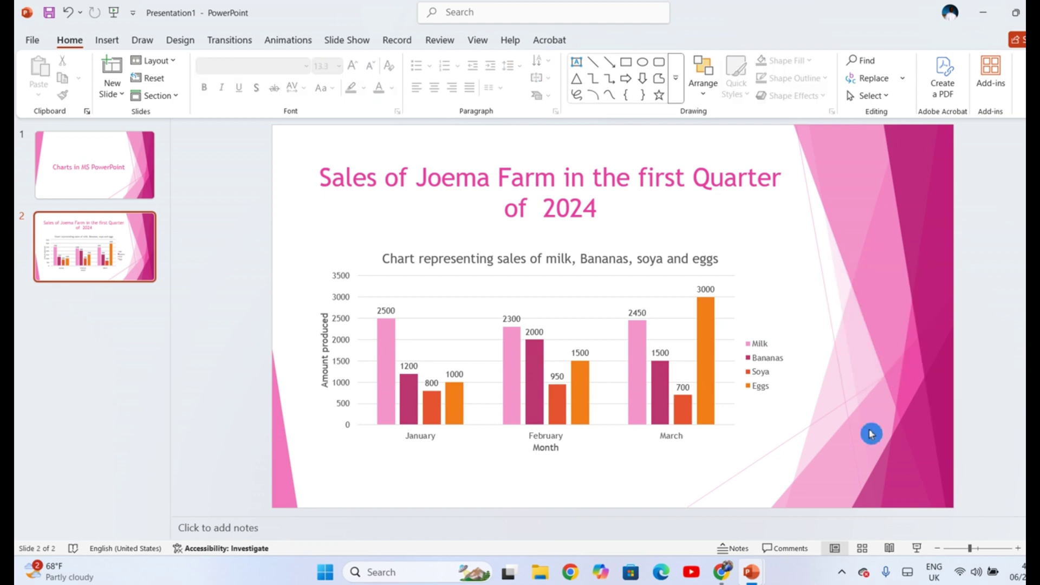
# Step: Try the grey gradient and dark grey chart styles, then settle on the white style
pyautogui.click(756, 295)
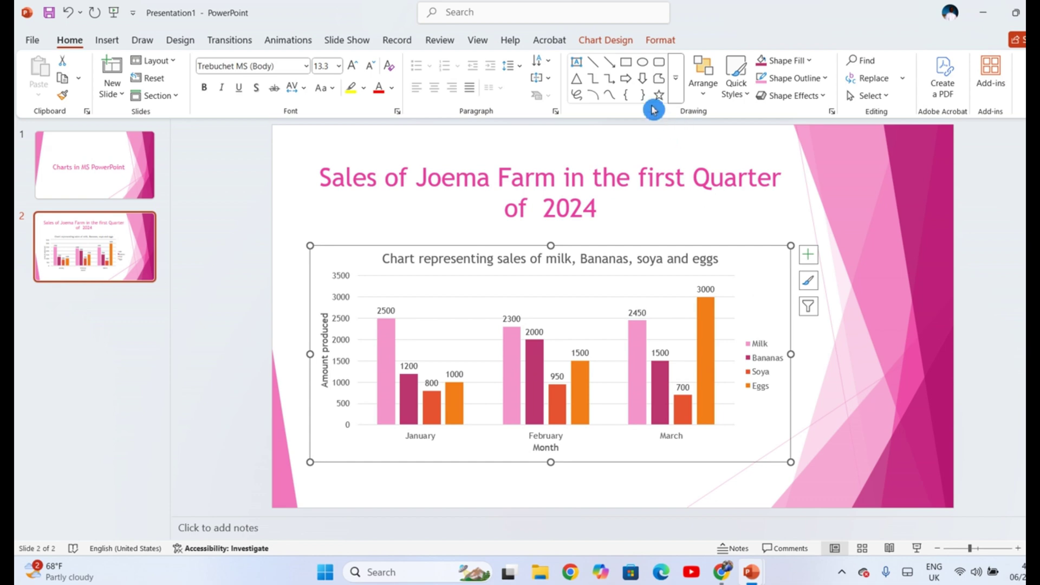
pyautogui.click(622, 48)
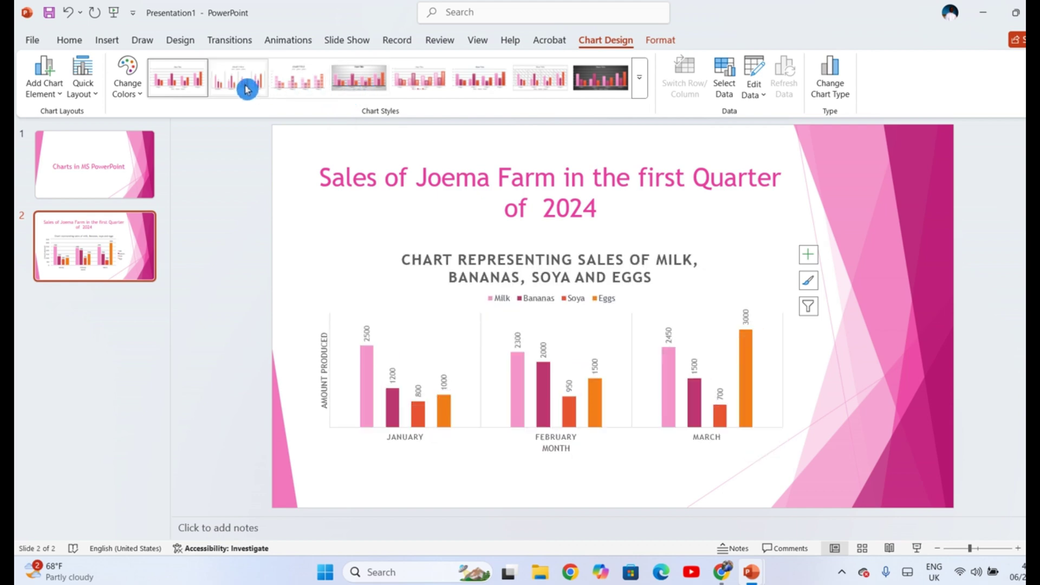
pyautogui.click(368, 85)
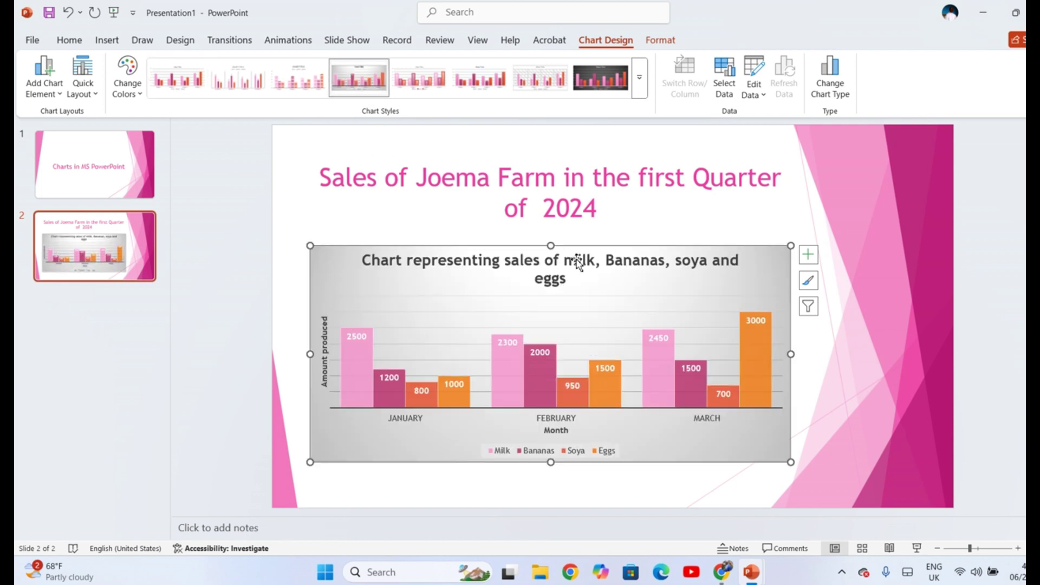
pyautogui.click(823, 356)
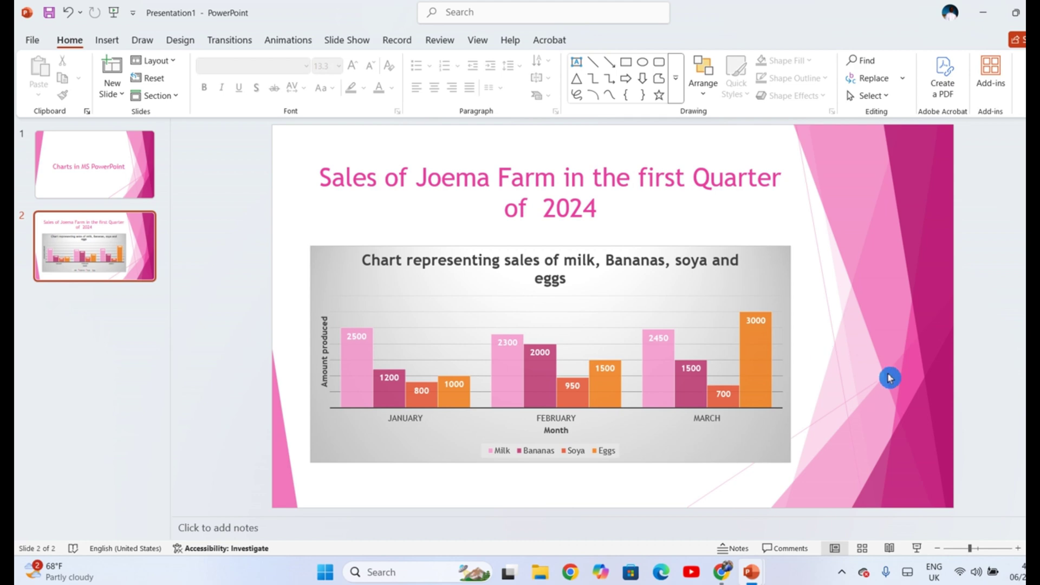
pyautogui.click(773, 259)
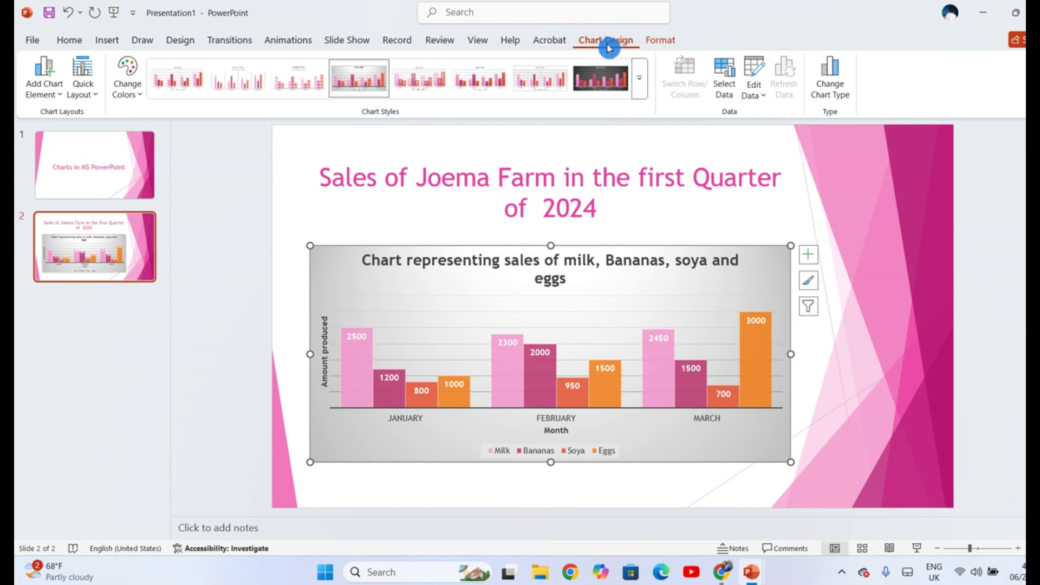
pyautogui.click(615, 89)
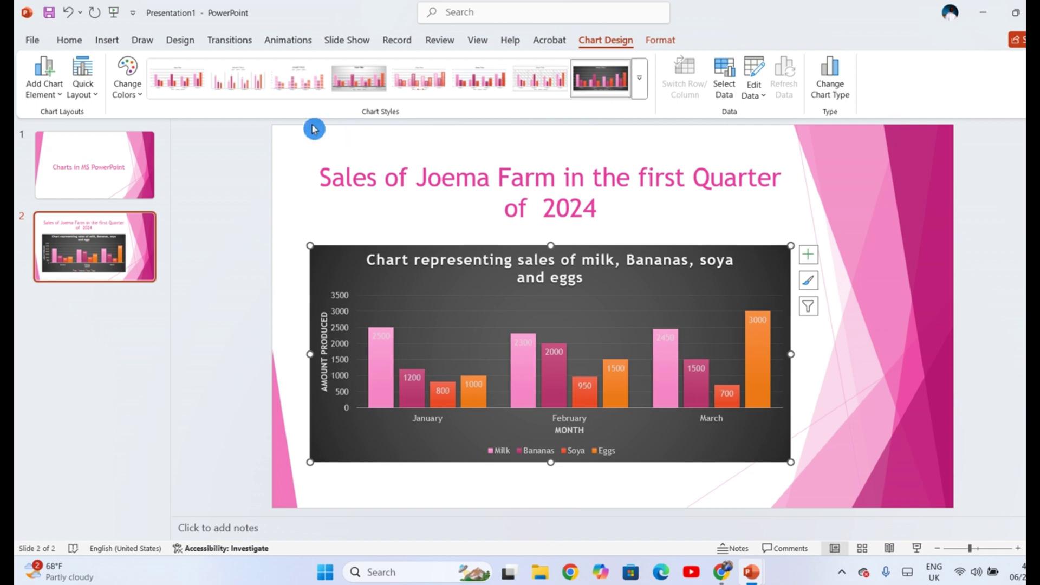
pyautogui.click(242, 86)
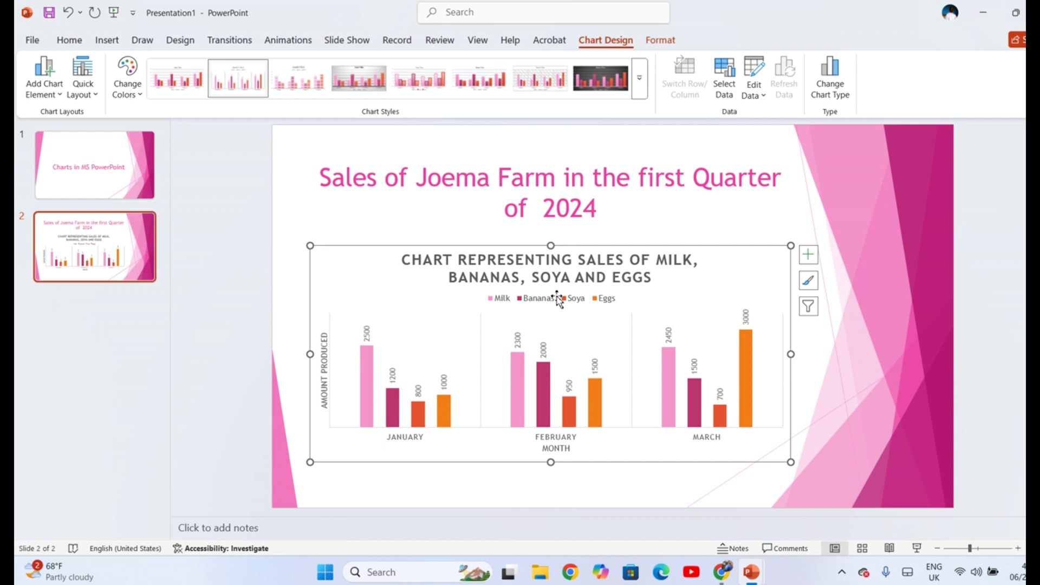
pyautogui.click(730, 92)
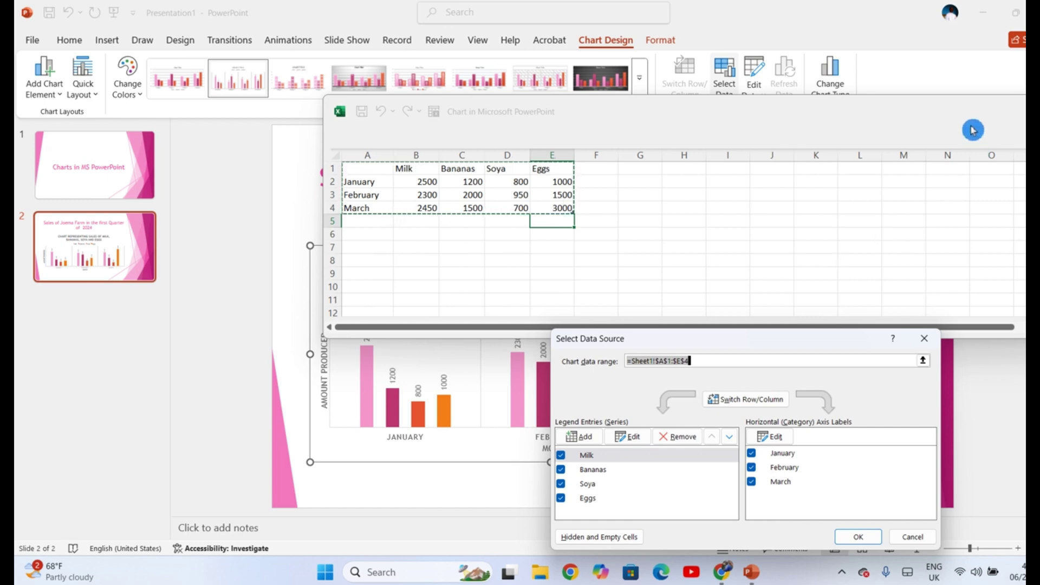
pyautogui.moveTo(973, 127); pyautogui.dragTo(817, 132)
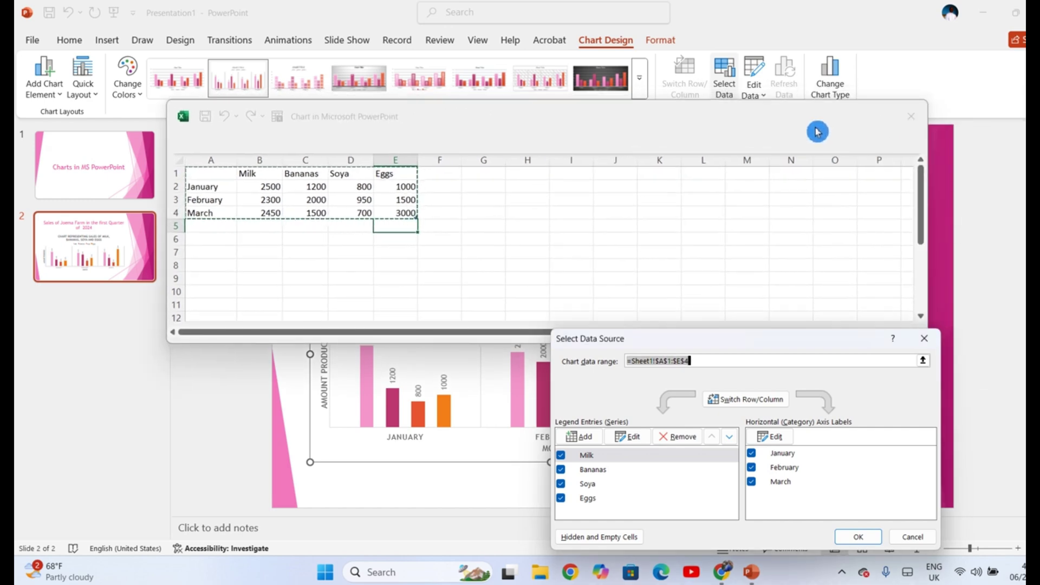
pyautogui.click(914, 132)
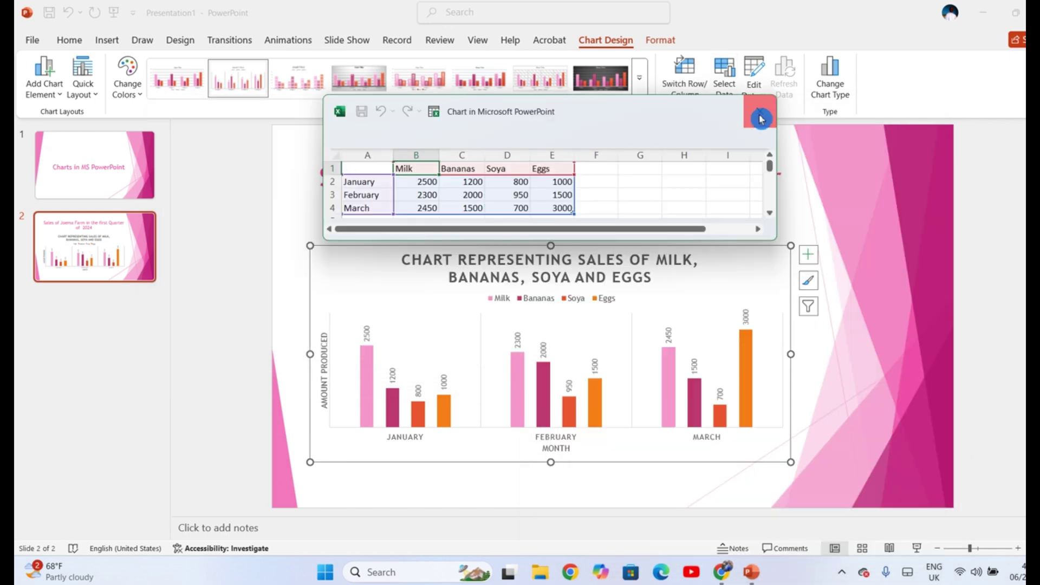
pyautogui.click(760, 112)
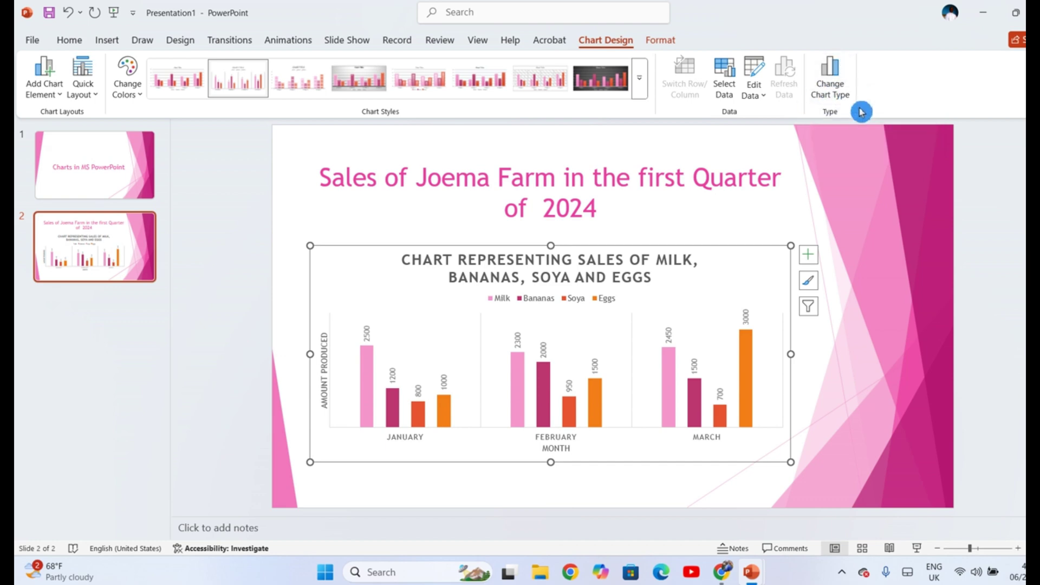
# Step: Convert the whole chart to a clustered bar chart and review it
pyautogui.click(845, 315)
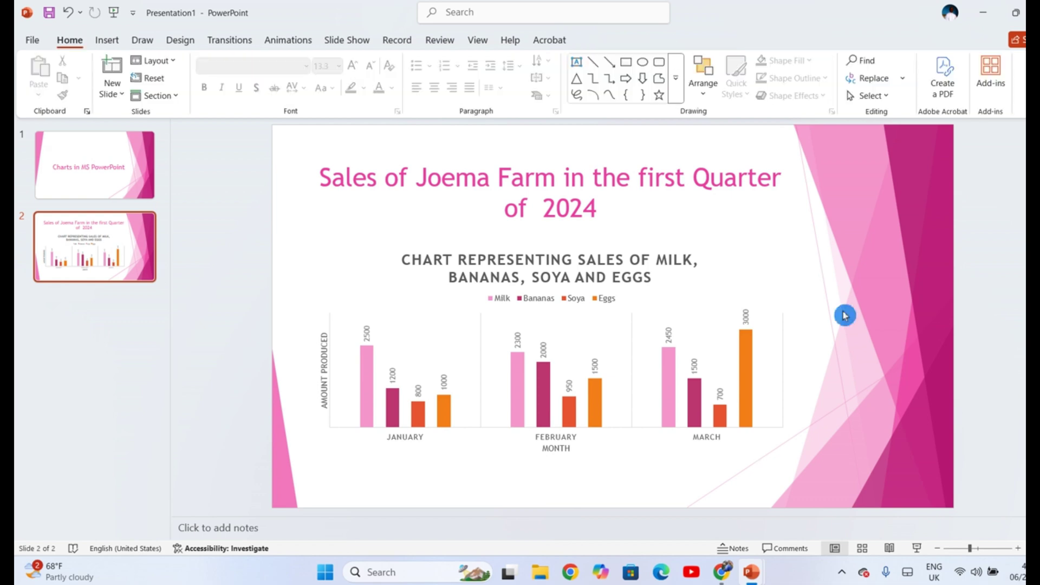
pyautogui.click(776, 428)
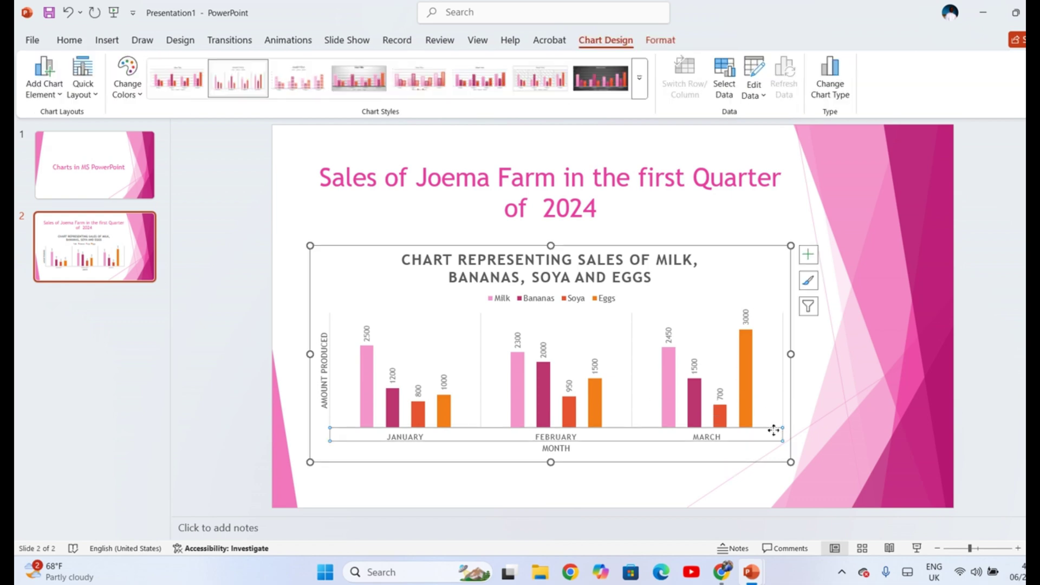
pyautogui.click(774, 457)
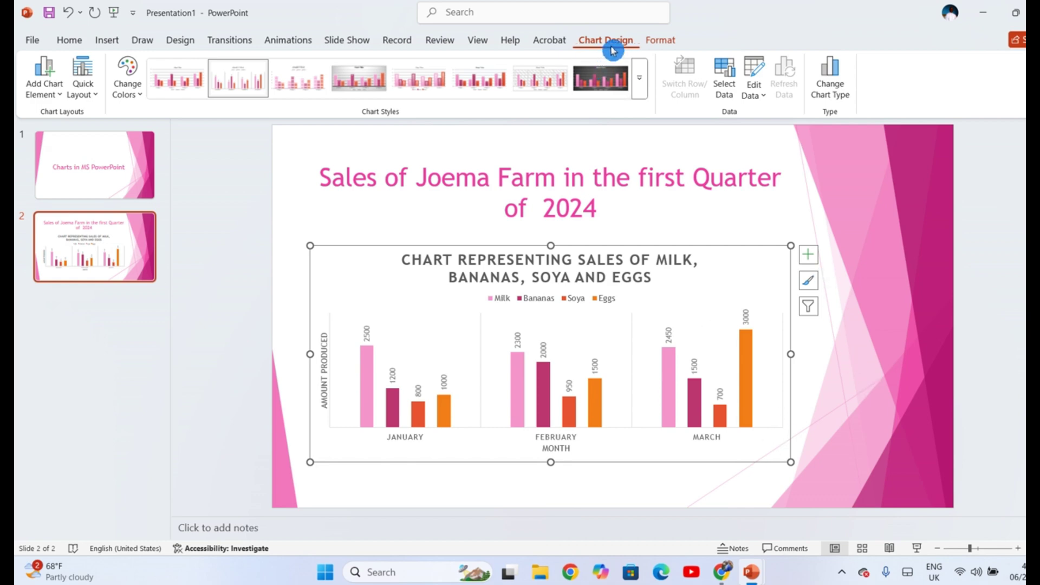
pyautogui.click(835, 90)
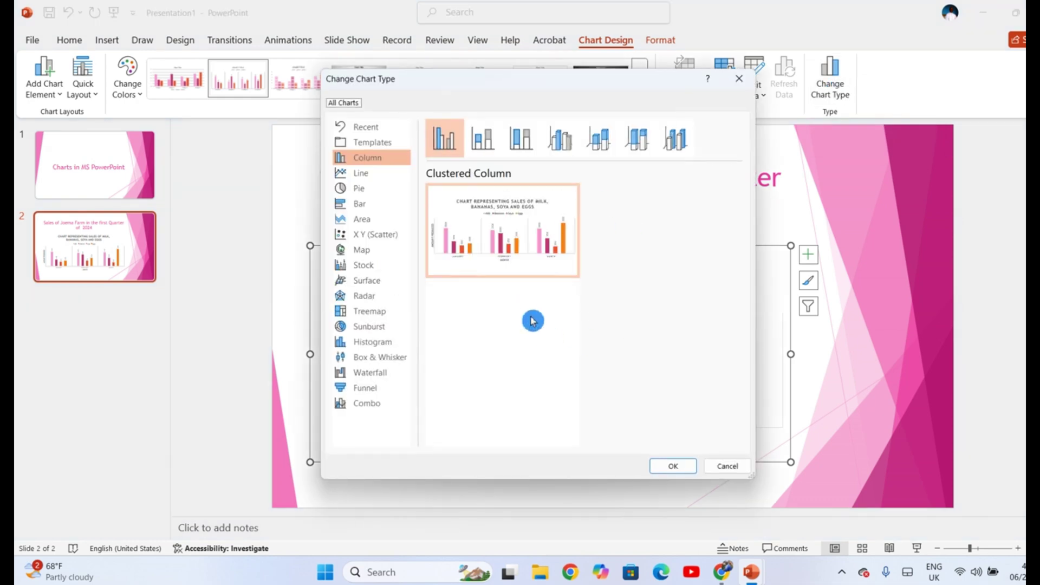
pyautogui.click(370, 210)
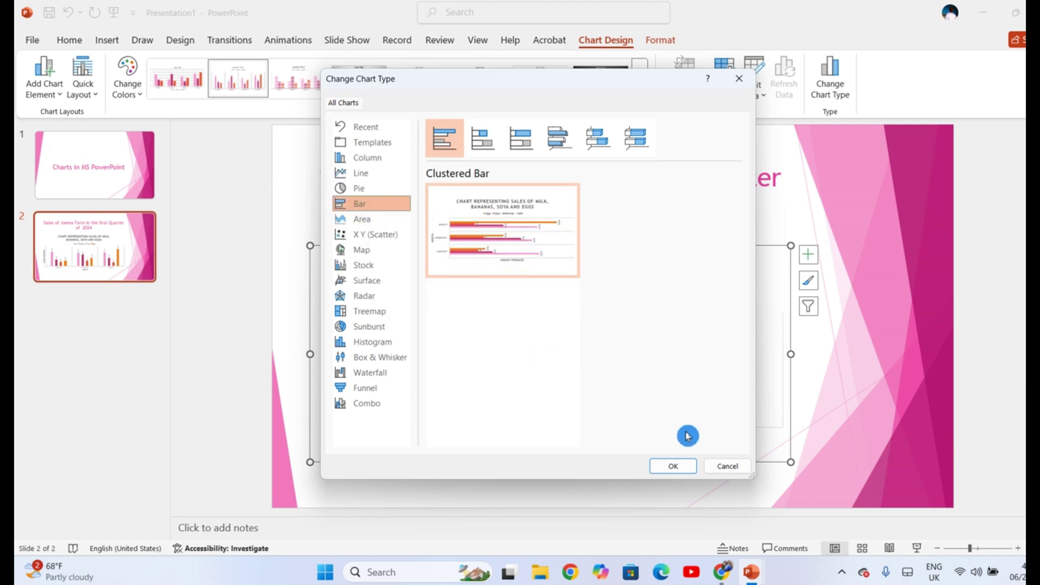
pyautogui.click(674, 466)
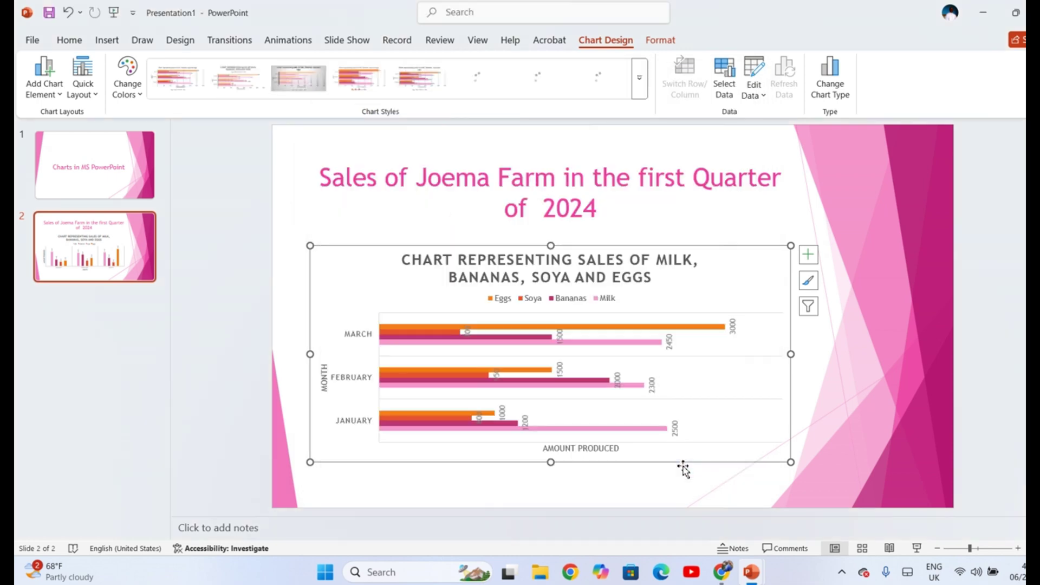
pyautogui.click(840, 409)
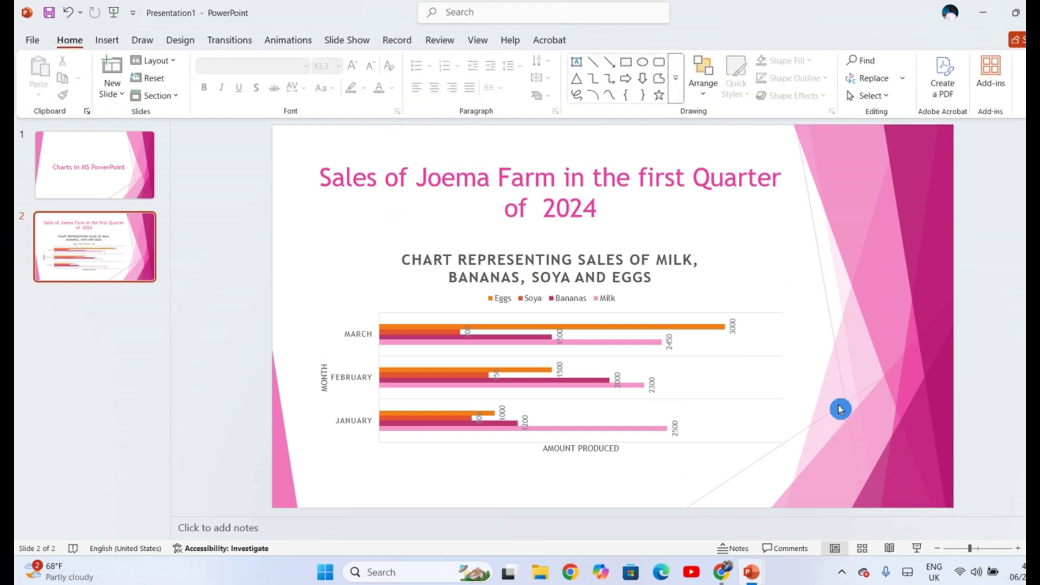
# Step: Change the chart to a plain line chart after previewing the stacked line variants
pyautogui.click(741, 438)
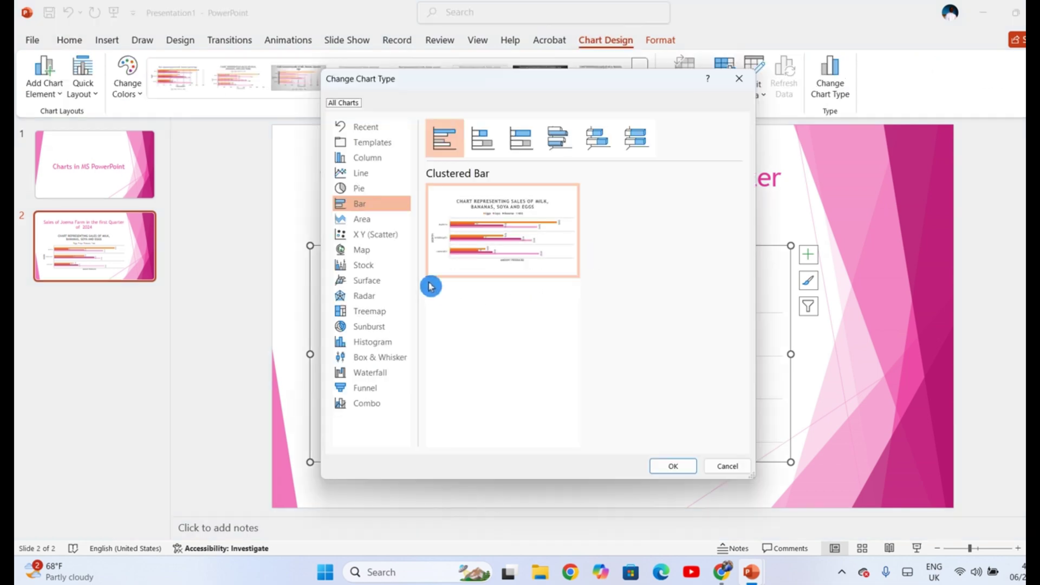
pyautogui.click(360, 176)
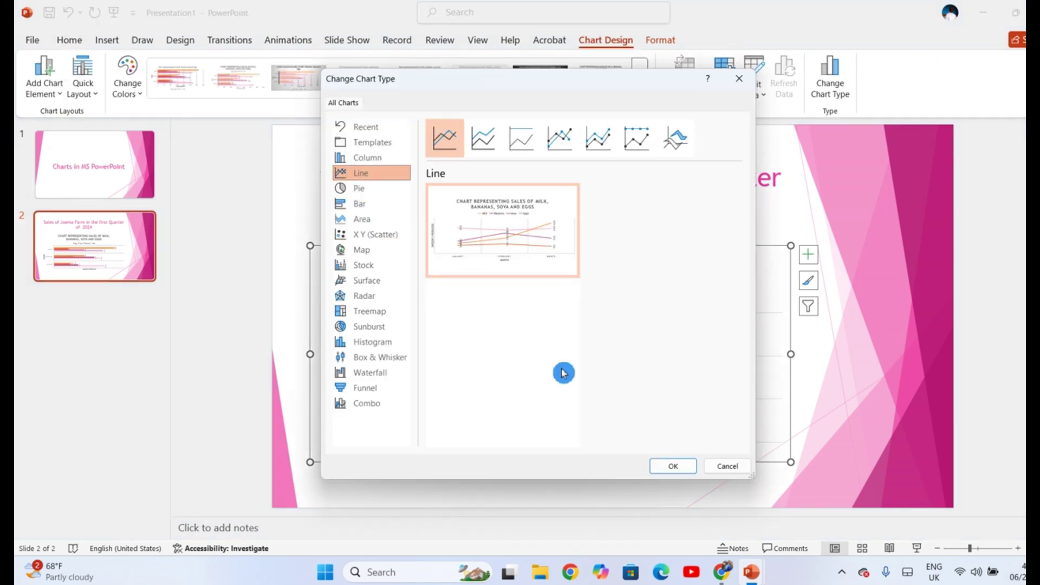
pyautogui.click(494, 139)
pyautogui.click(529, 147)
pyautogui.click(445, 142)
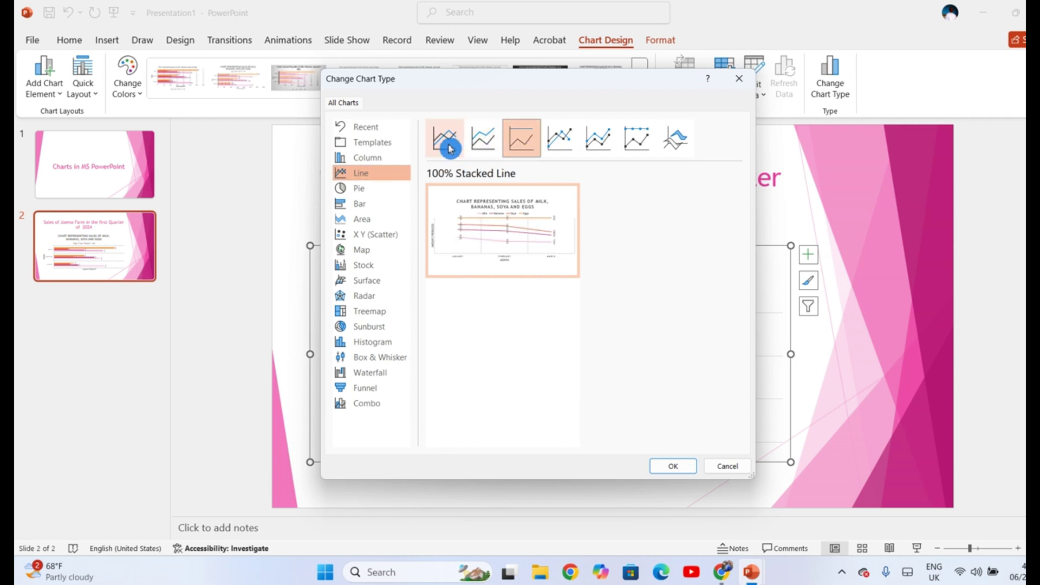
pyautogui.click(673, 468)
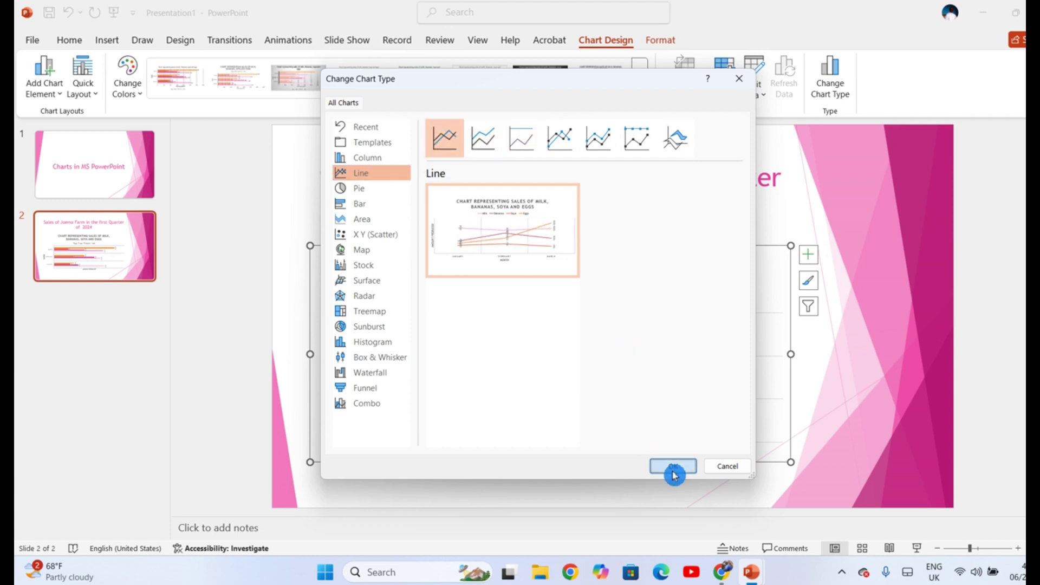
pyautogui.click(868, 384)
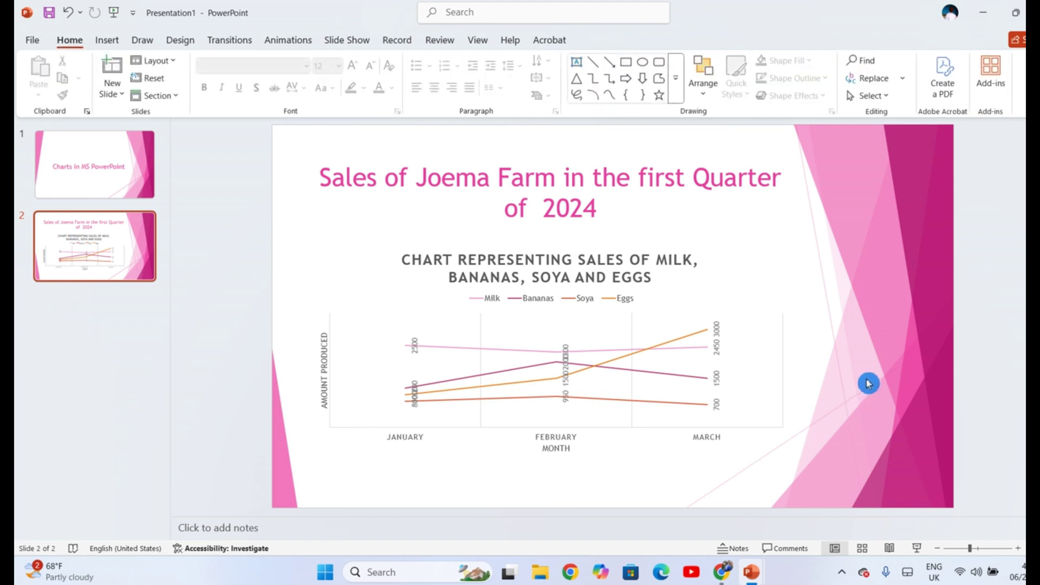
# Step: Edit the chart's data sheet figures so the Soya line starts higher in January
pyautogui.click(757, 454)
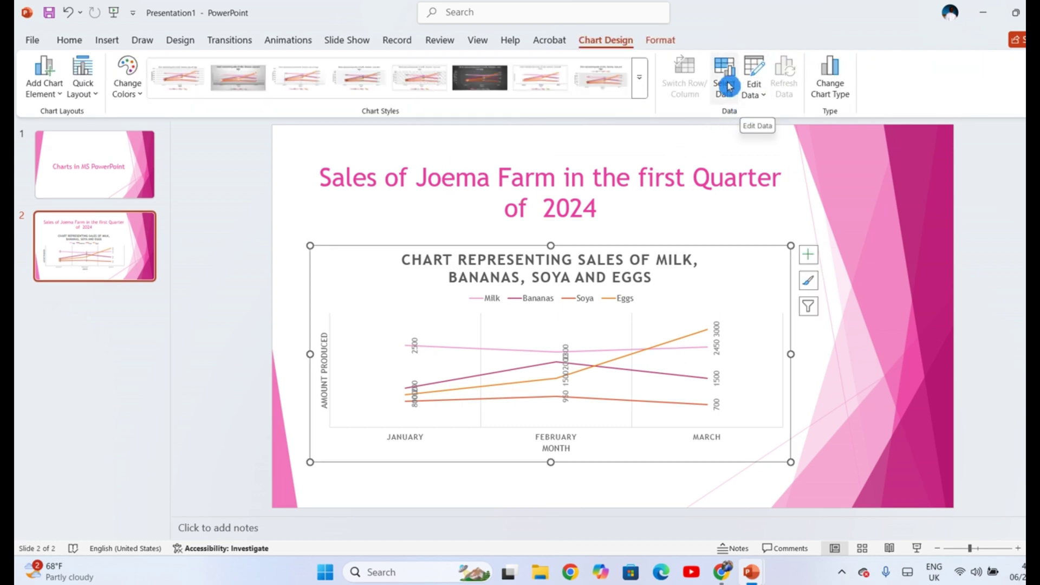
pyautogui.click(757, 82)
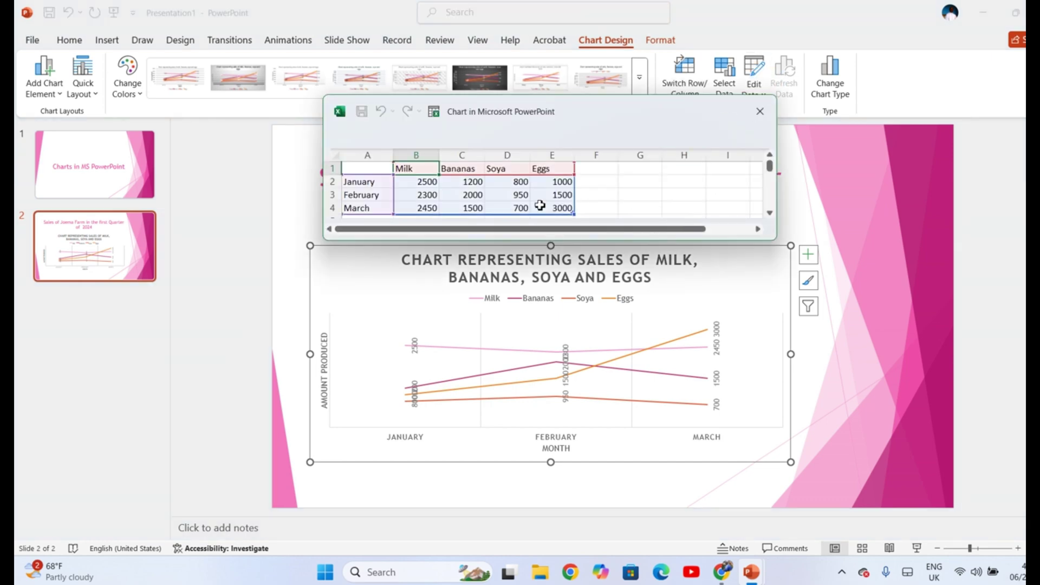
pyautogui.click(850, 216)
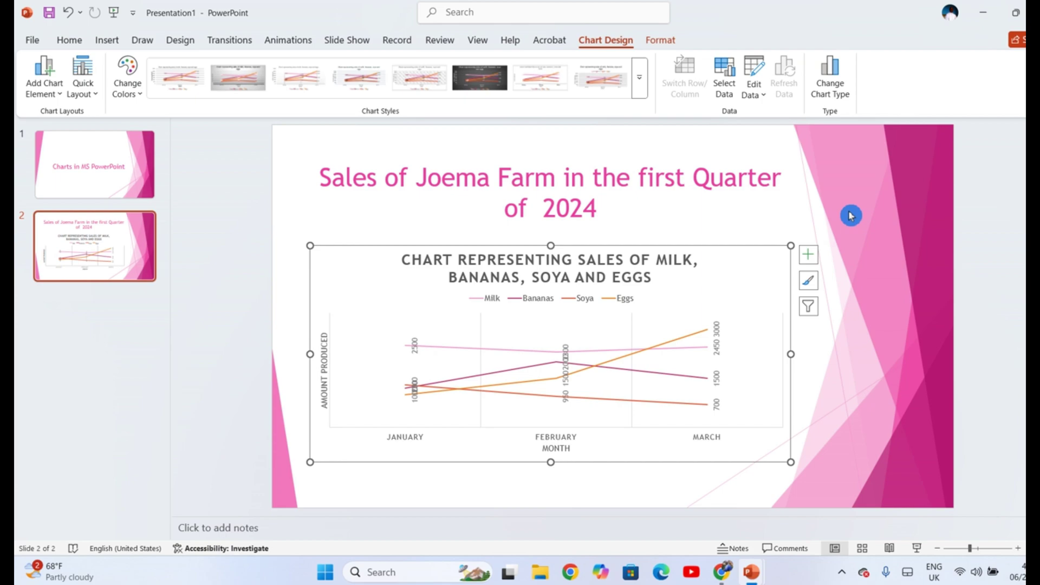